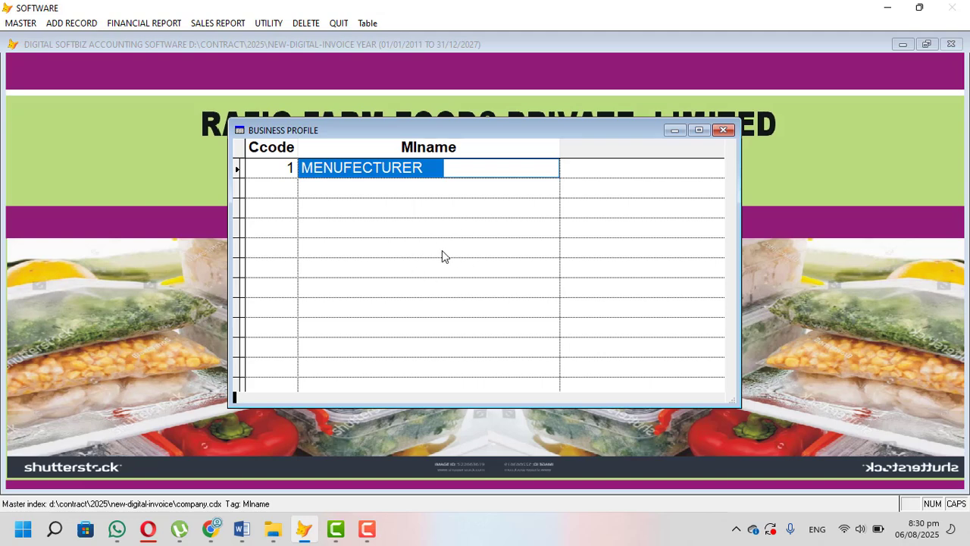
Step: Review the existing business profile records and leave the form without saving a new entry
{"action": "left_click", "coordinate": [487, 166]}
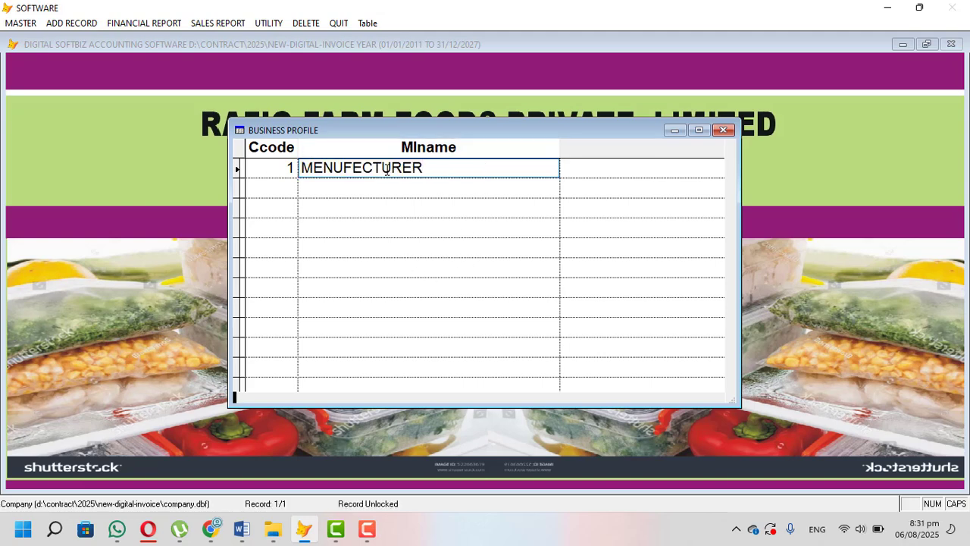
{"action": "key", "text": "Escape"}
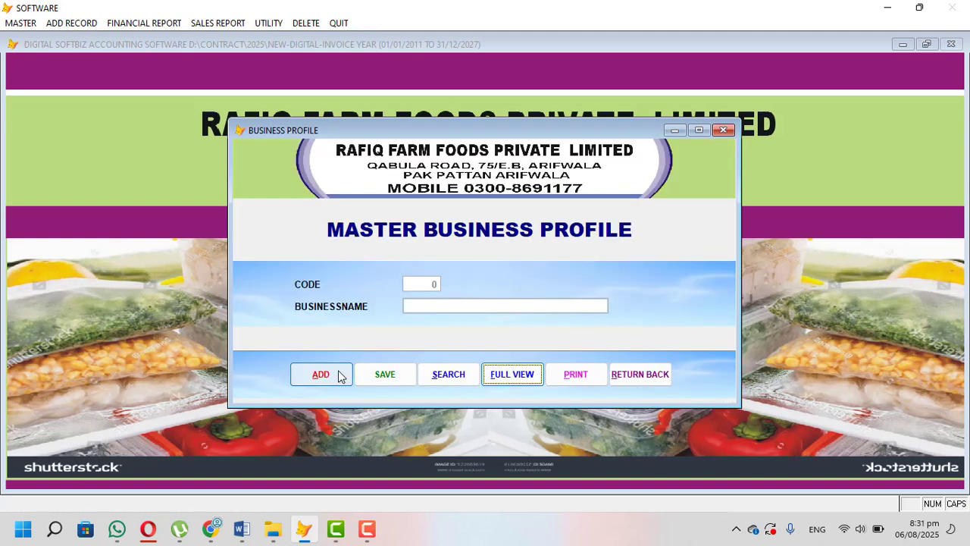
{"action": "left_click", "coordinate": [341, 369]}
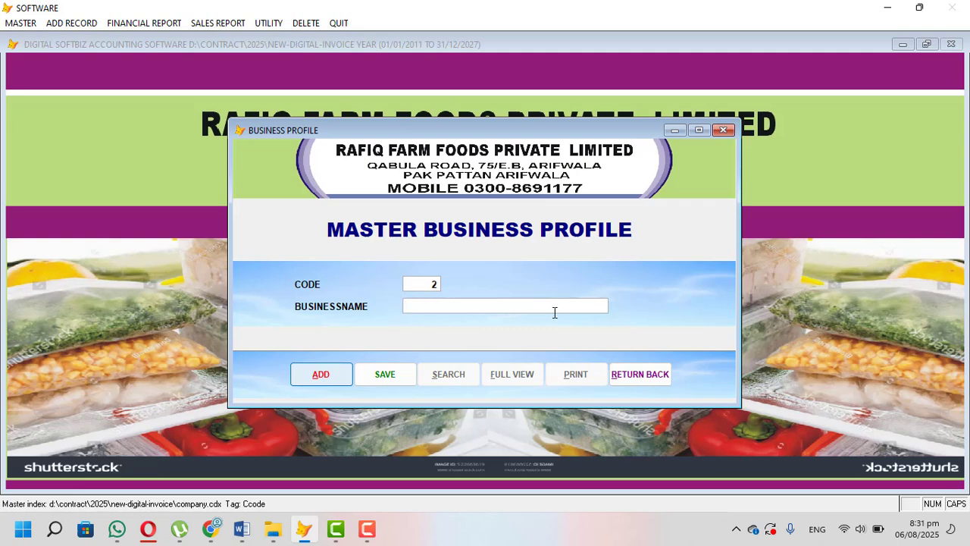
{"action": "left_click", "coordinate": [669, 375]}
Step: Open the master category profile and review the full list of existing categories
{"action": "left_click", "coordinate": [20, 22]}
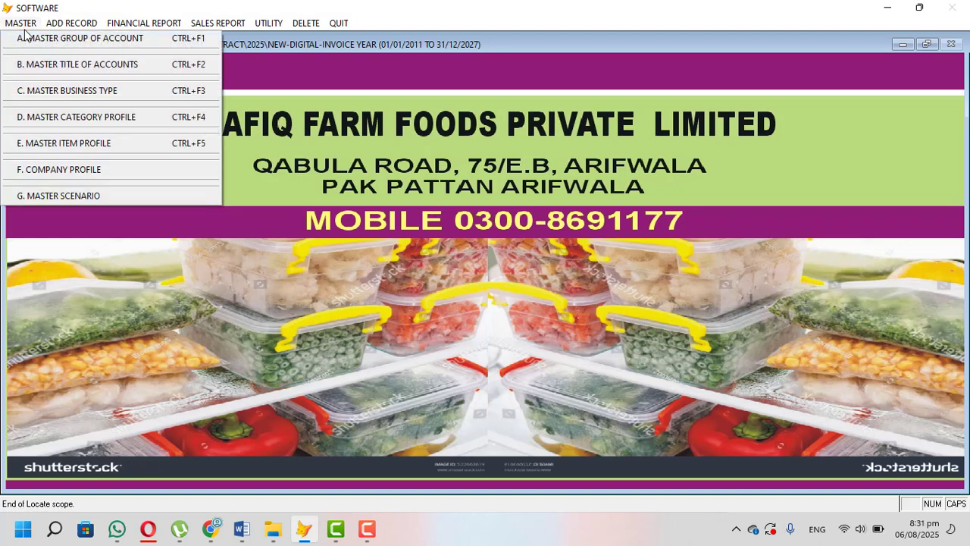
{"action": "left_click", "coordinate": [132, 119]}
{"action": "left_click", "coordinate": [520, 338]}
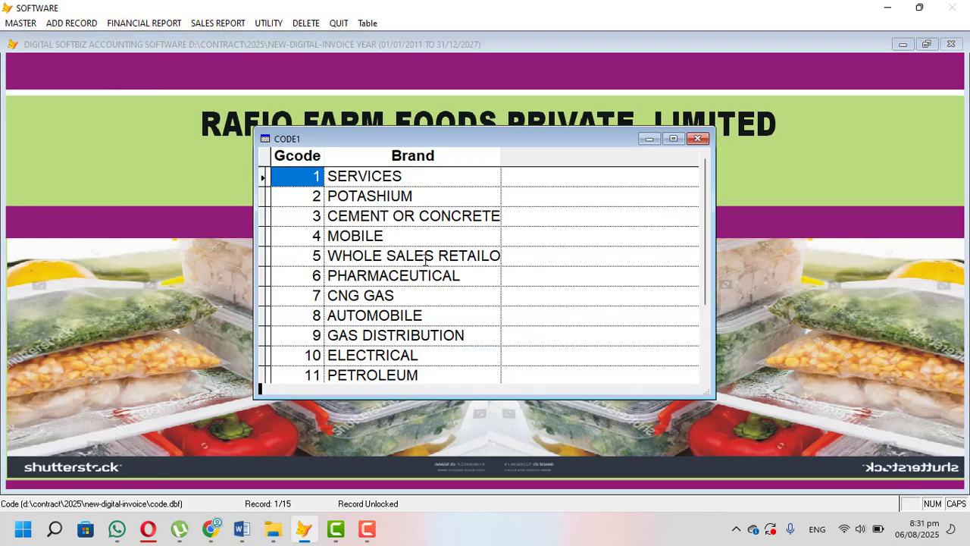
{"action": "left_click", "coordinate": [406, 233]}
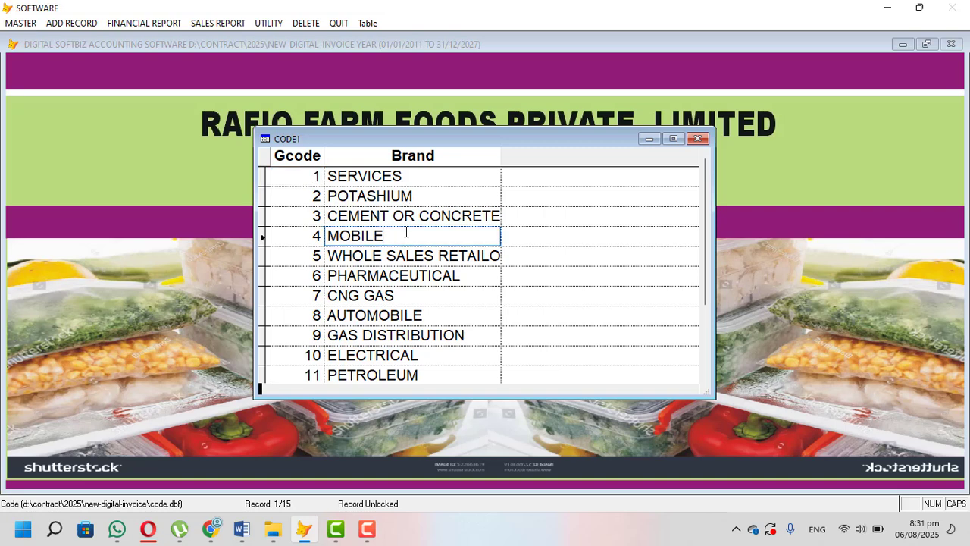
{"action": "left_click", "coordinate": [410, 258]}
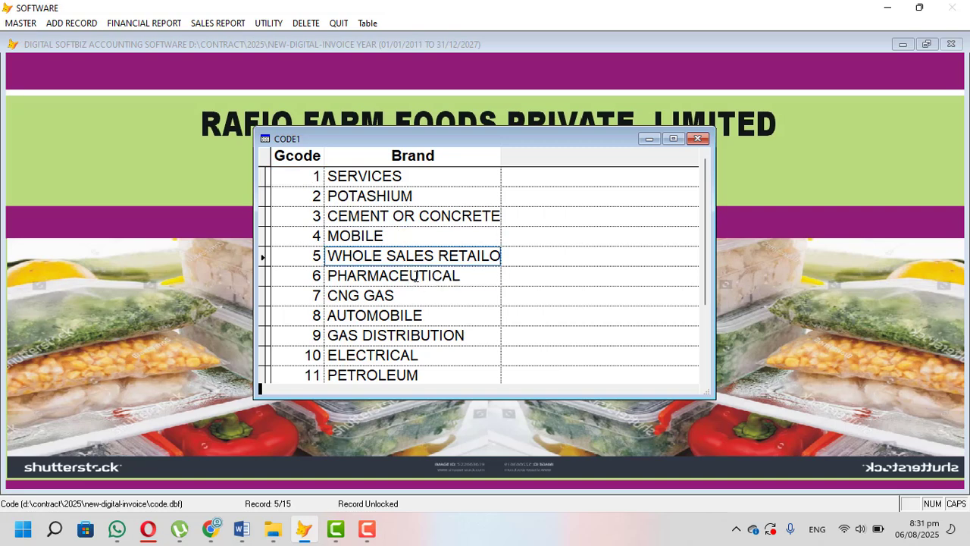
{"action": "left_click", "coordinate": [419, 276]}
{"action": "scroll", "coordinate": [415, 296], "scroll_direction": "down", "scroll_amount": 2}
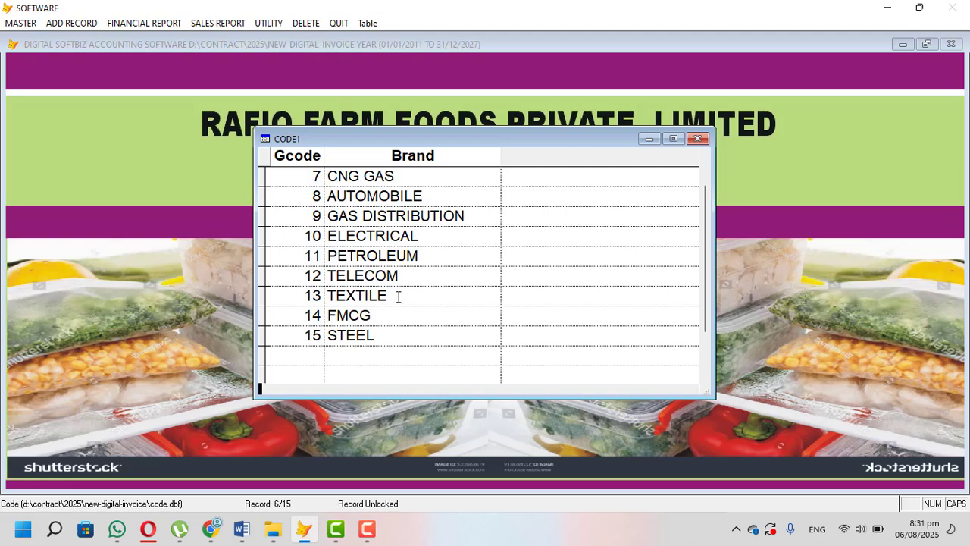
{"action": "key", "text": "Escape"}
Step: Add a category named FOOD, save it and close the category profile
{"action": "left_click", "coordinate": [325, 341]}
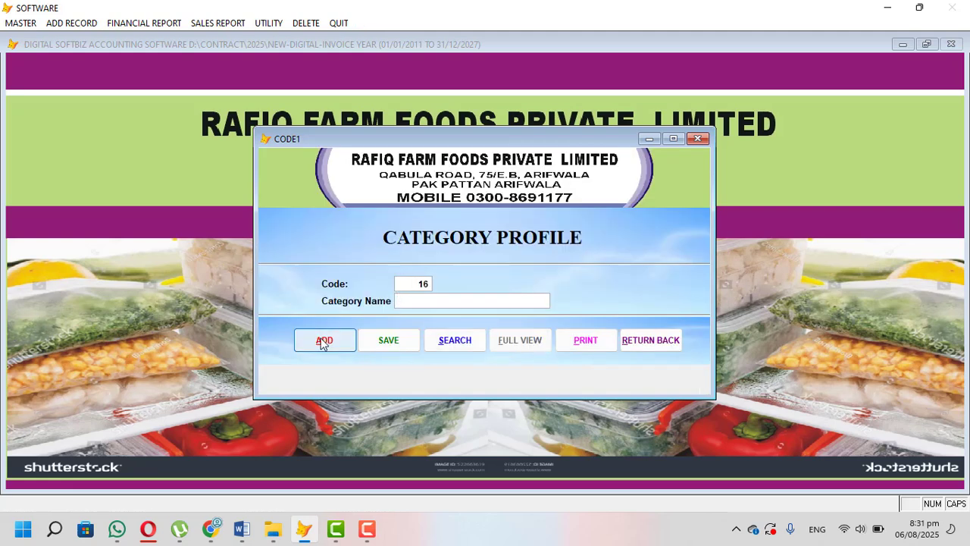
{"action": "type", "text": "FOOD"}
{"action": "key", "text": "Return"}
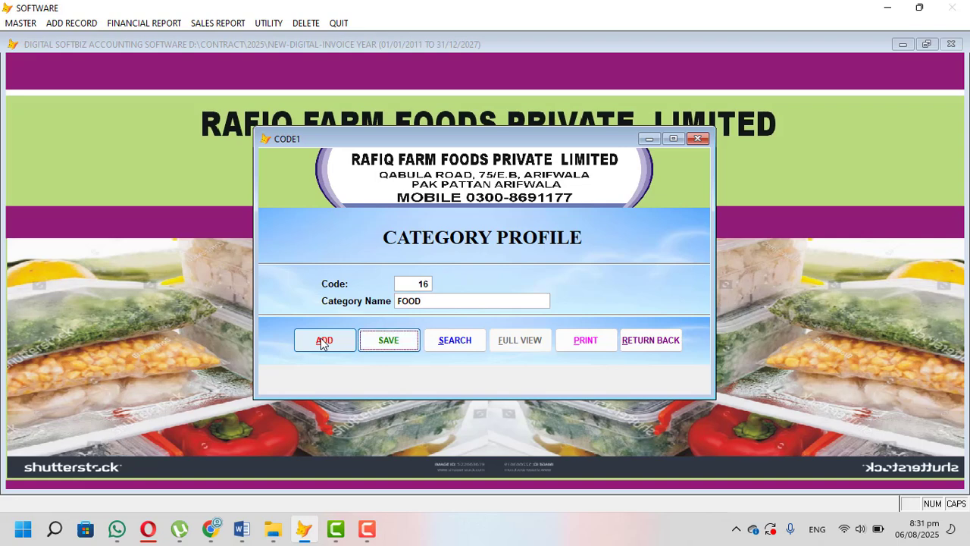
{"action": "key", "text": "Return"}
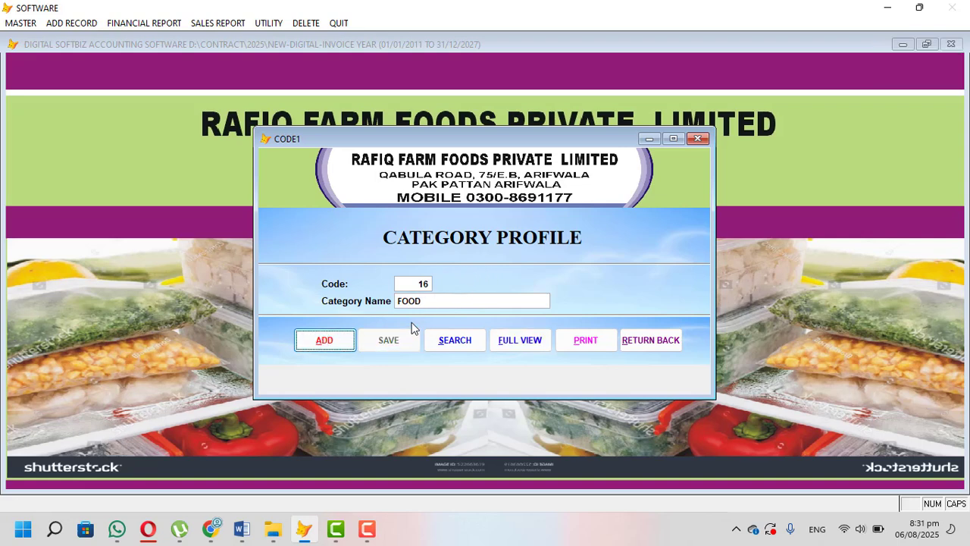
{"action": "left_click", "coordinate": [637, 340]}
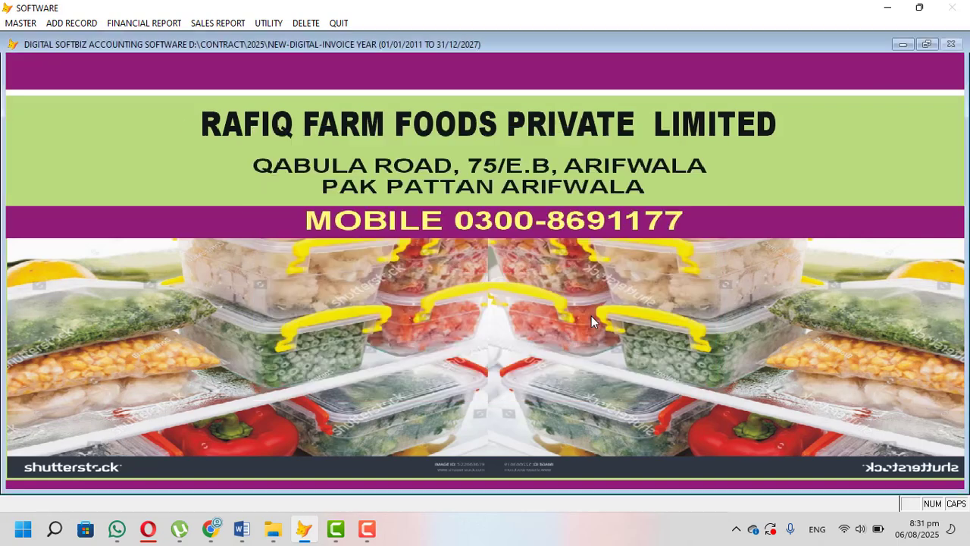
Step: Create a master item profile record named FROZEN MEAT with packing unit KG and a sale rate of 250
{"action": "left_click", "coordinate": [20, 23]}
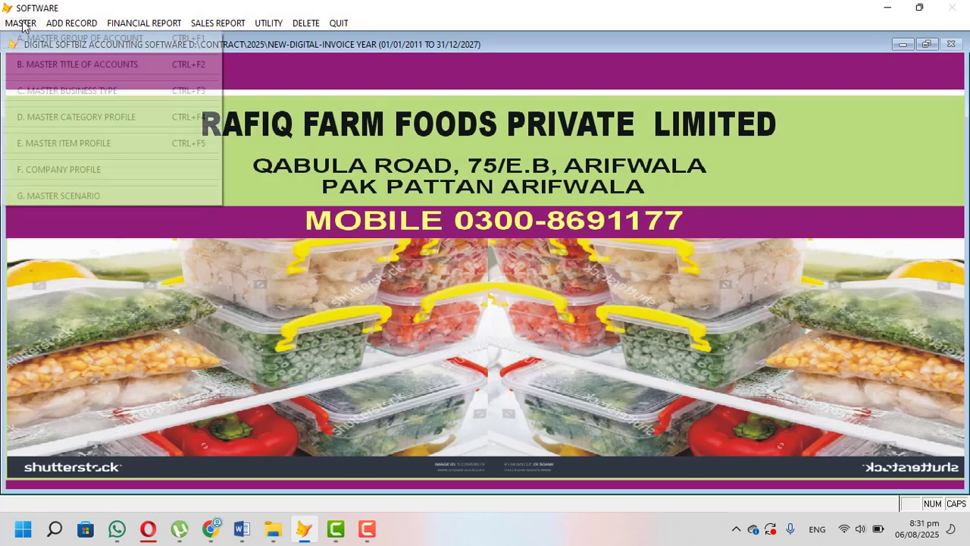
{"action": "left_click", "coordinate": [70, 152]}
{"action": "left_click", "coordinate": [309, 472]}
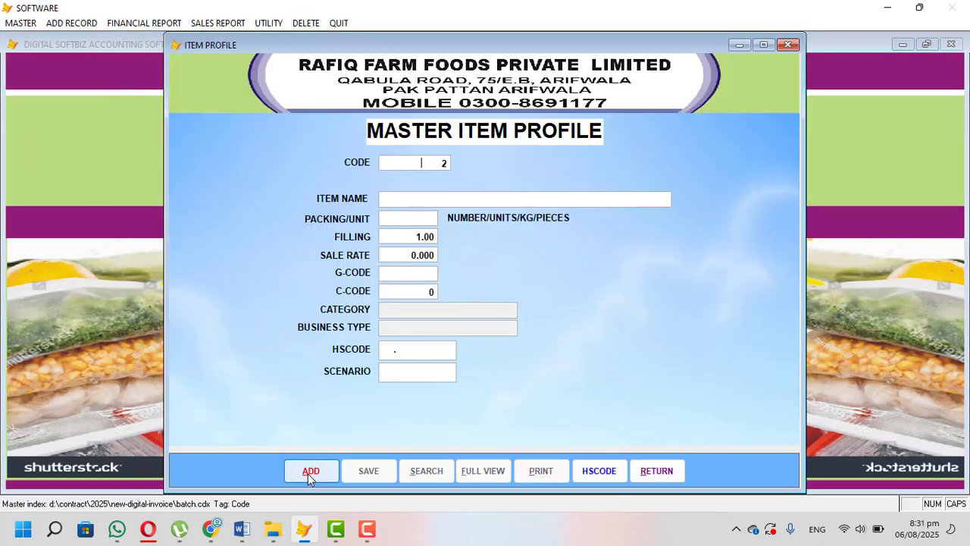
{"action": "key", "text": "Return"}
{"action": "type", "text": "FROZEN MEAT"}
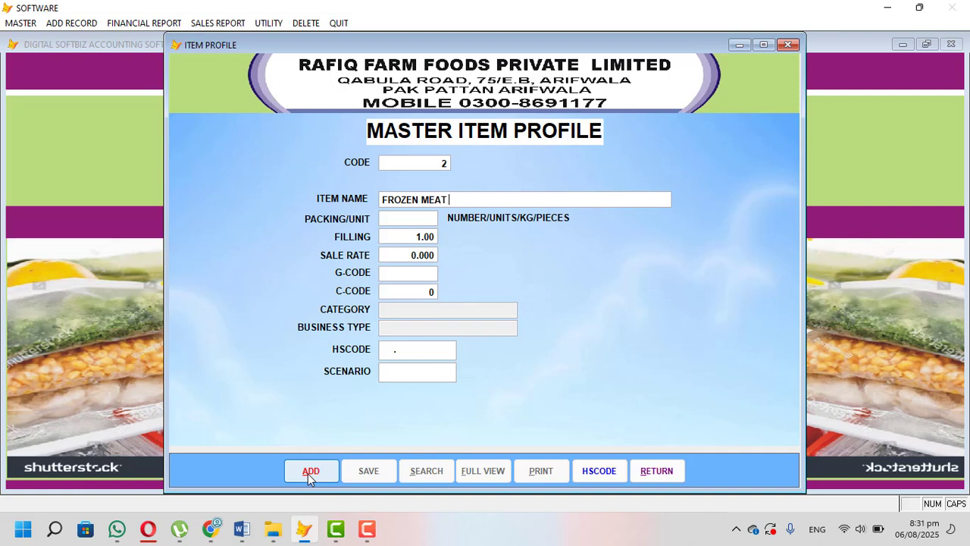
{"action": "key", "text": "Return"}
{"action": "type", "text": "KG"}
{"action": "type", "text": "250."}
Step: Assign the category FOOD and the business type MENUFECTURER to the FROZEN MEAT item, ignoring the program error
{"action": "key", "text": "Return"}
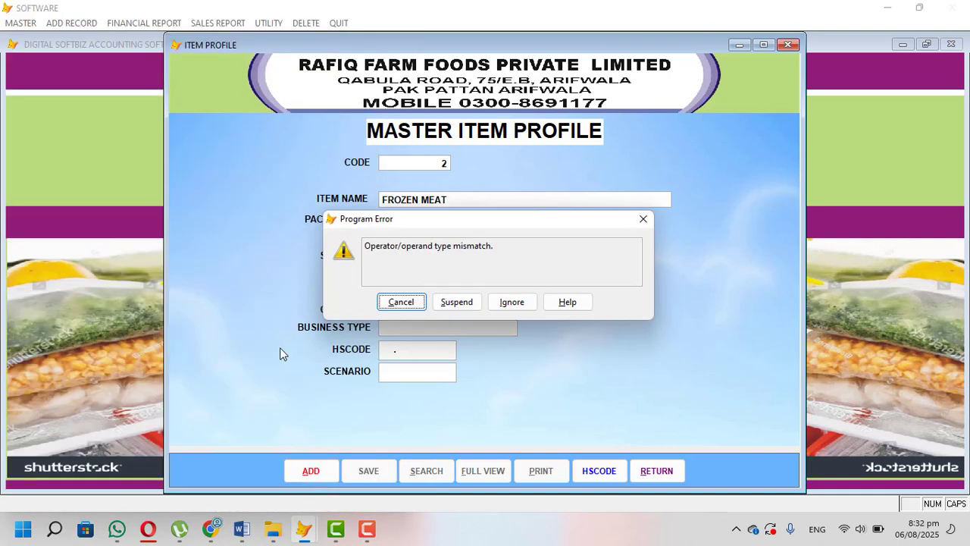
{"action": "left_click", "coordinate": [506, 302]}
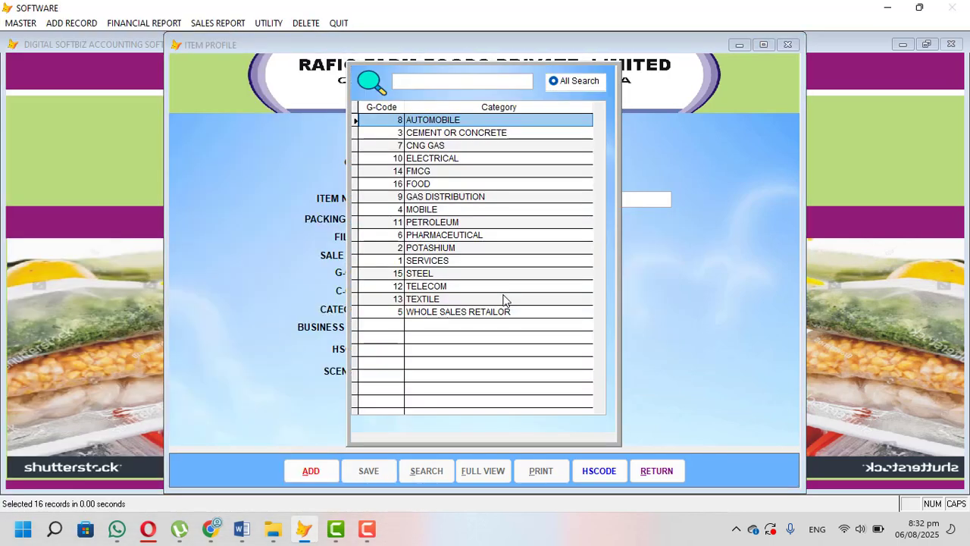
{"action": "type", "text": "f"}
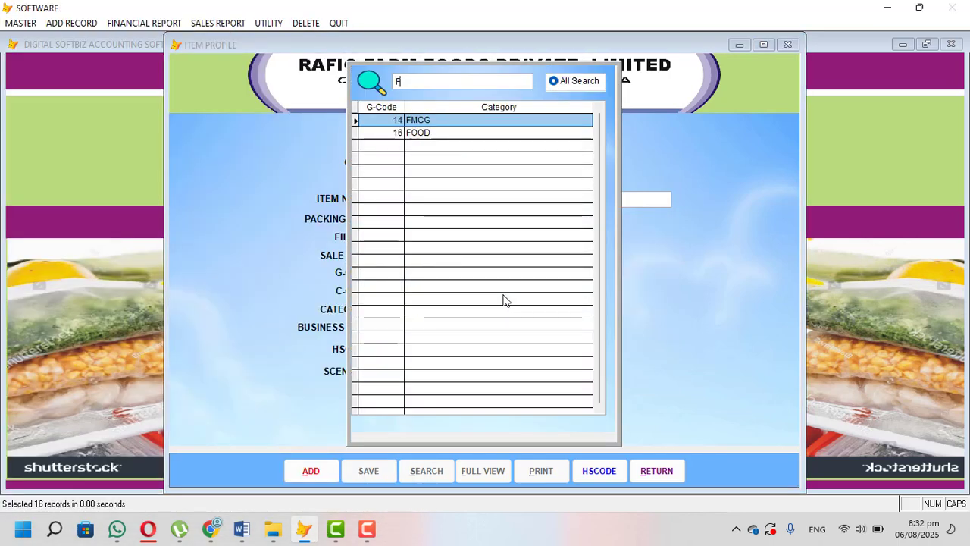
{"action": "key", "text": "Down"}
{"action": "key", "text": "Return"}
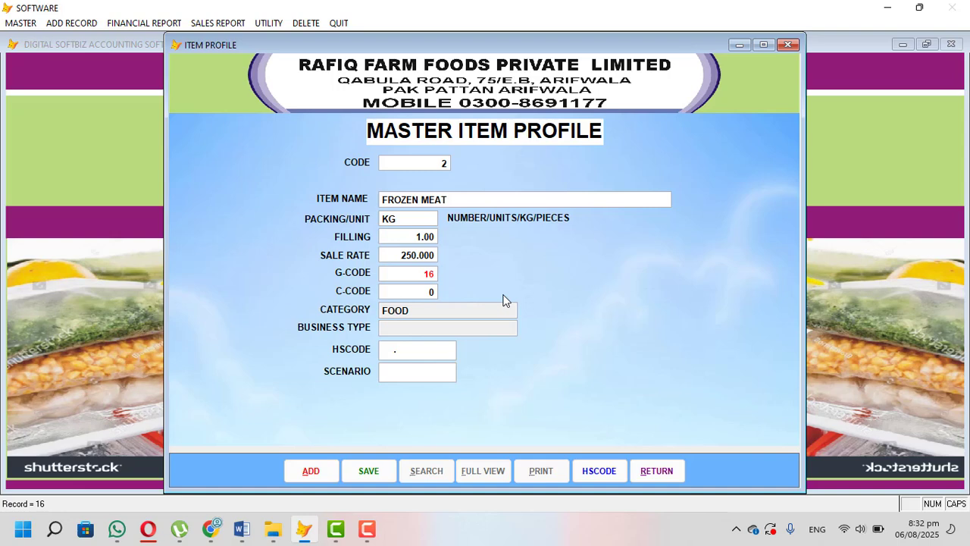
{"action": "key", "text": "Return"}
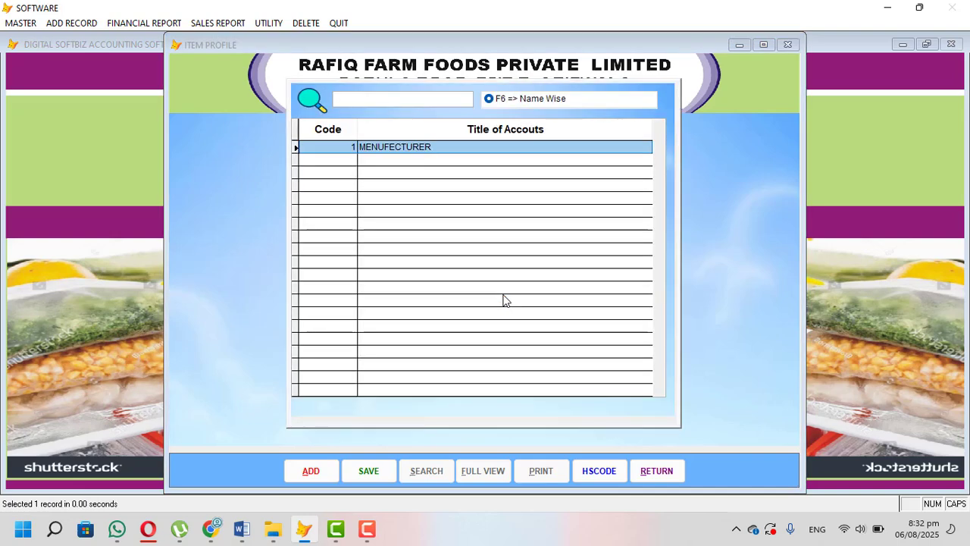
{"action": "key", "text": "Return"}
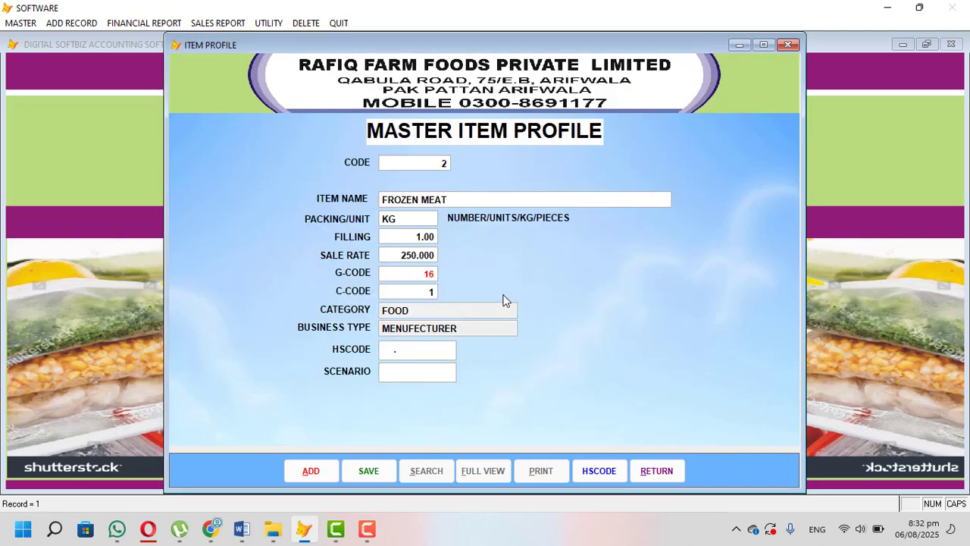
Step: Search the HS code list for FROZEN and assign code 0202.1000 to the item
{"action": "key", "text": "Return"}
{"action": "key", "text": "Return"}
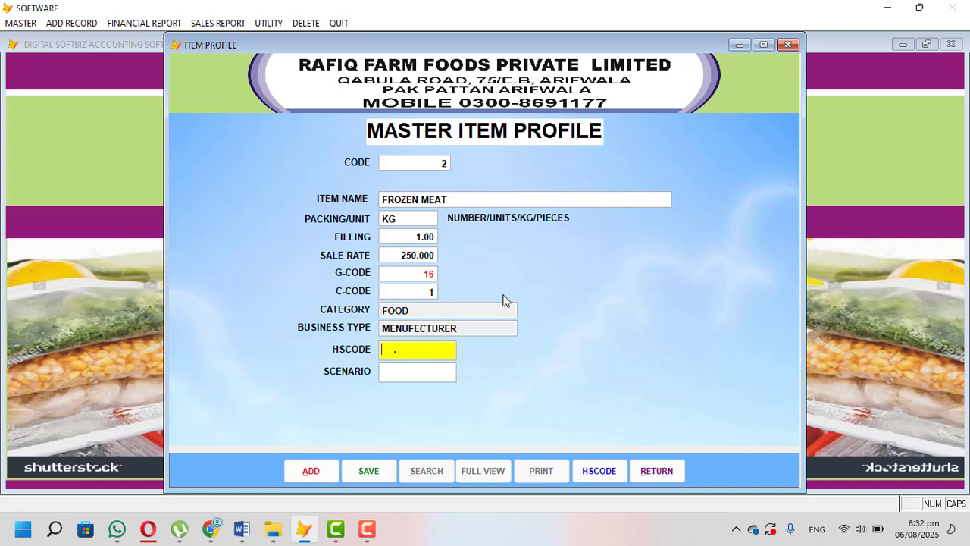
{"action": "key", "text": "Return"}
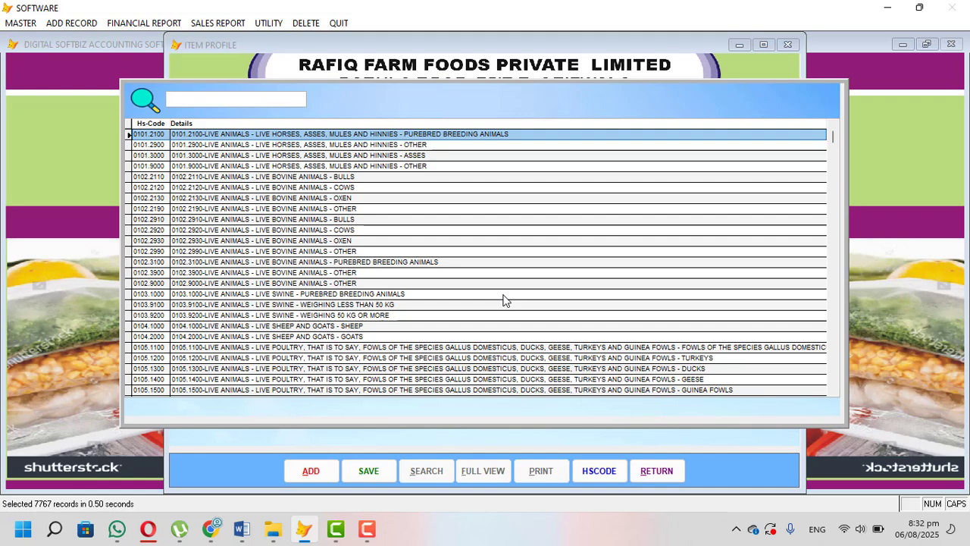
{"action": "type", "text": "FOOD"}
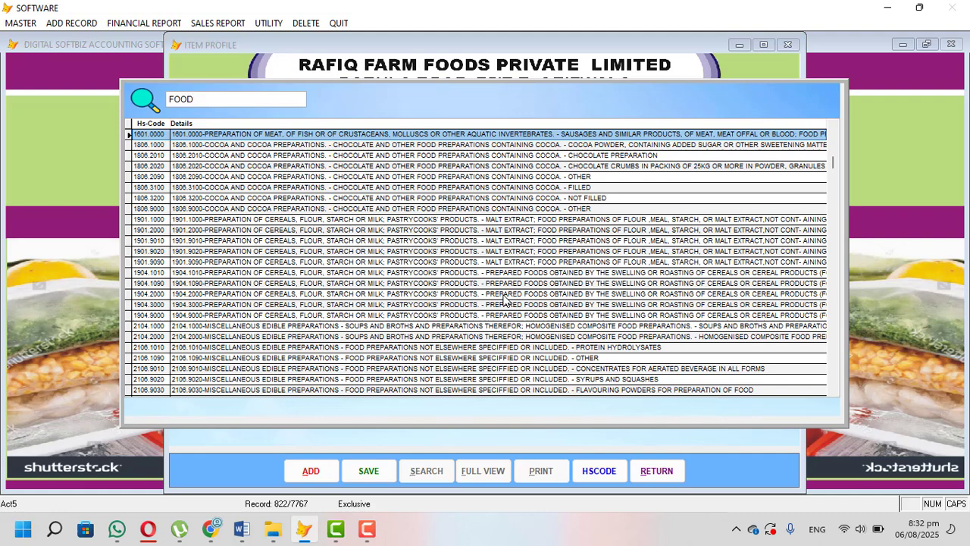
{"action": "key", "text": "BackSpace"}
{"action": "key", "text": "BackSpace"}
{"action": "key", "text": "BackSpace"}
{"action": "type", "text": "ROZEN"}
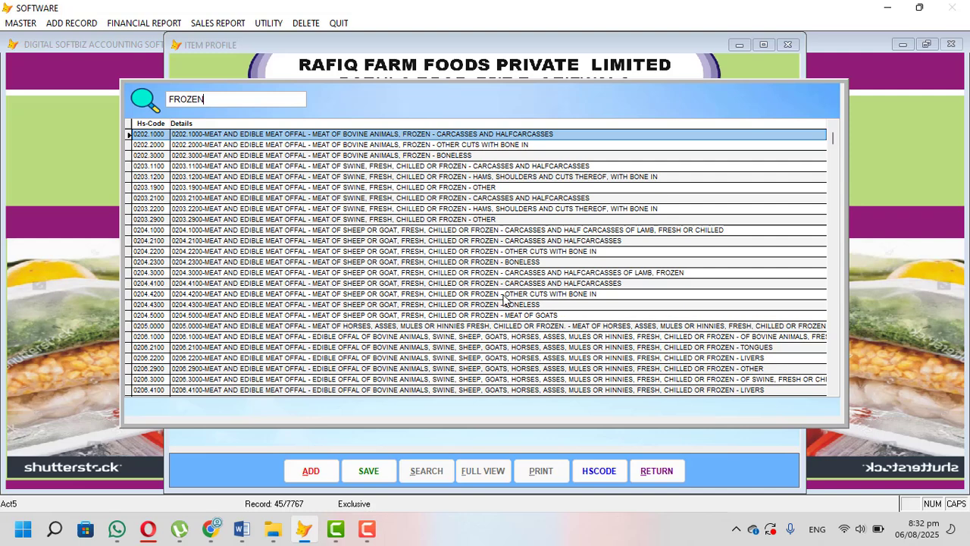
{"action": "key", "text": "Return"}
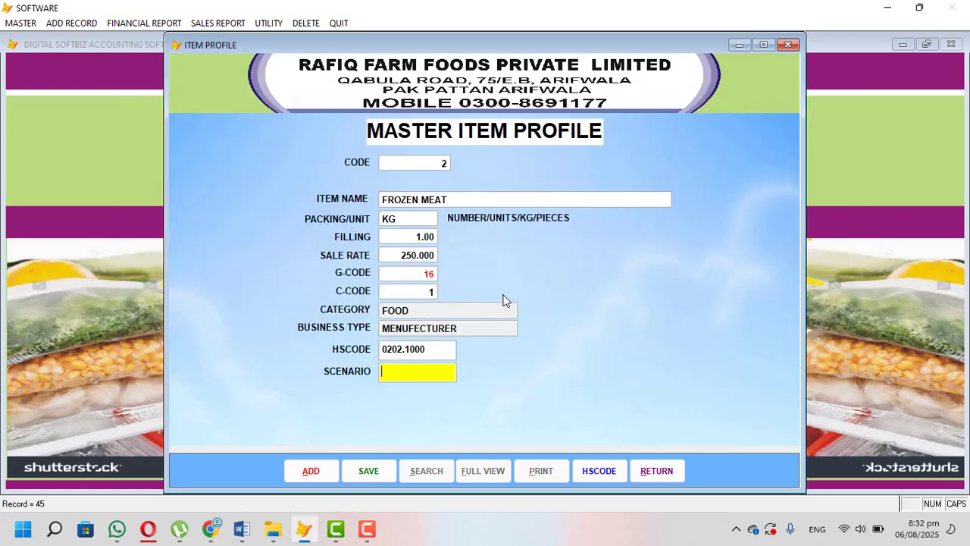
Step: Assign scenario SN001 for registered goods at standard rate, save the item and close the item profile
{"action": "key", "text": "Return"}
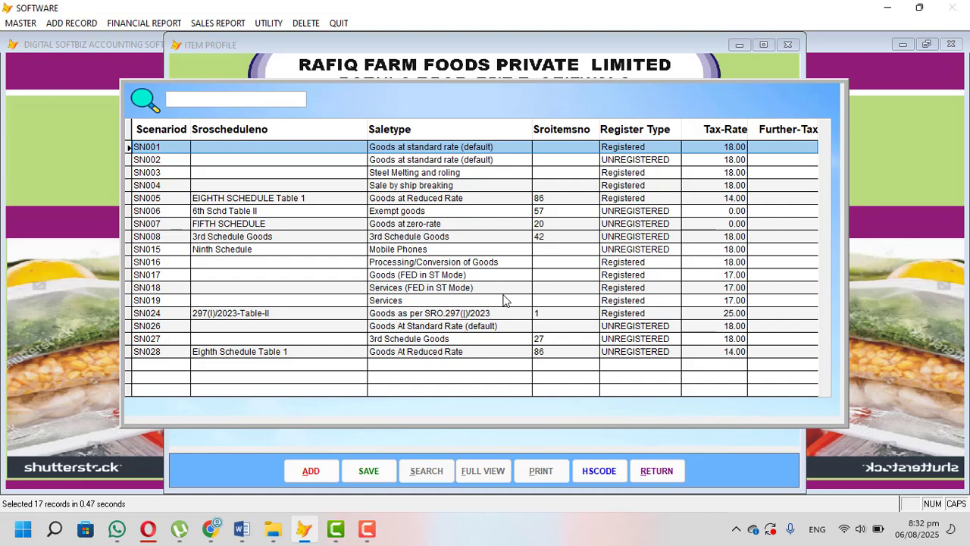
{"action": "key", "text": "Down"}
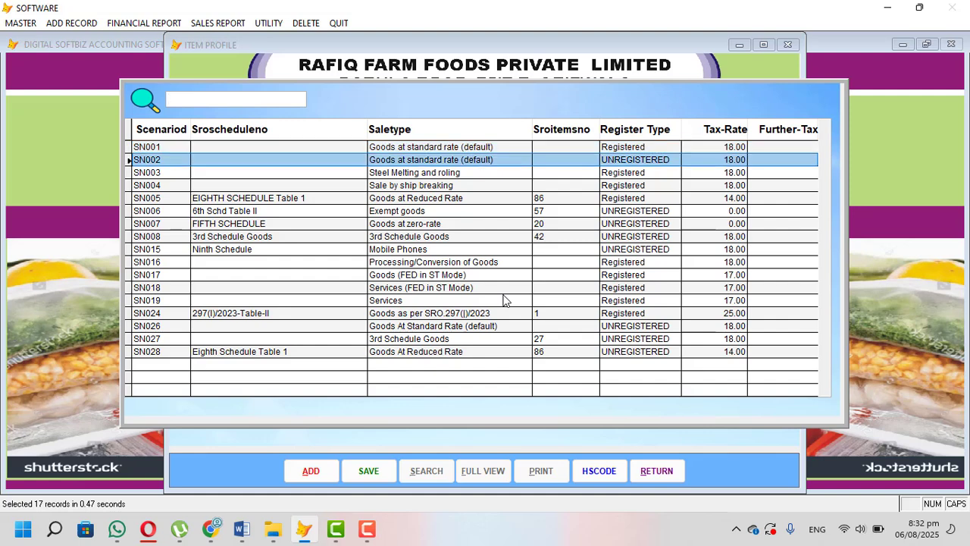
{"action": "key", "text": "Up"}
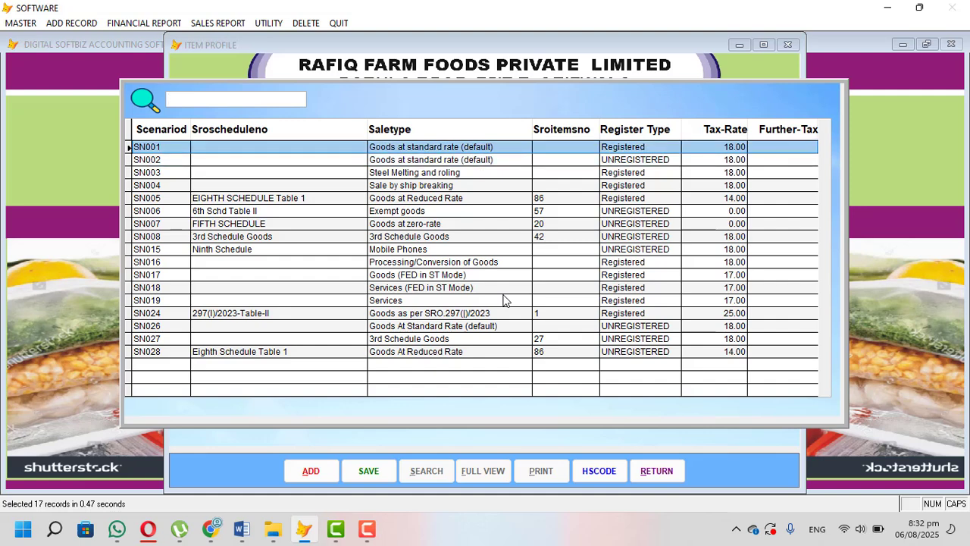
{"action": "key", "text": "Down"}
{"action": "key", "text": "Down"}
{"action": "key", "text": "Up"}
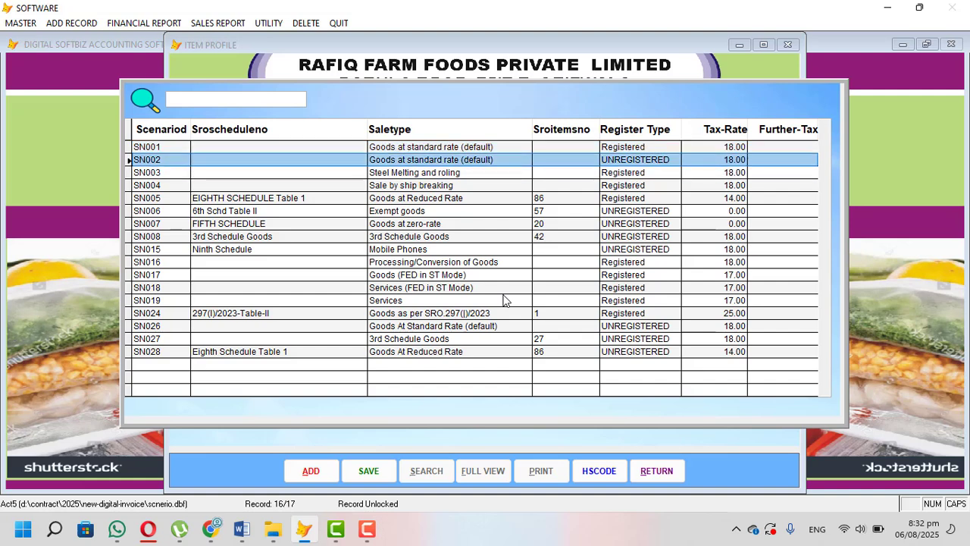
{"action": "key", "text": "Down"}
{"action": "key", "text": "Down"}
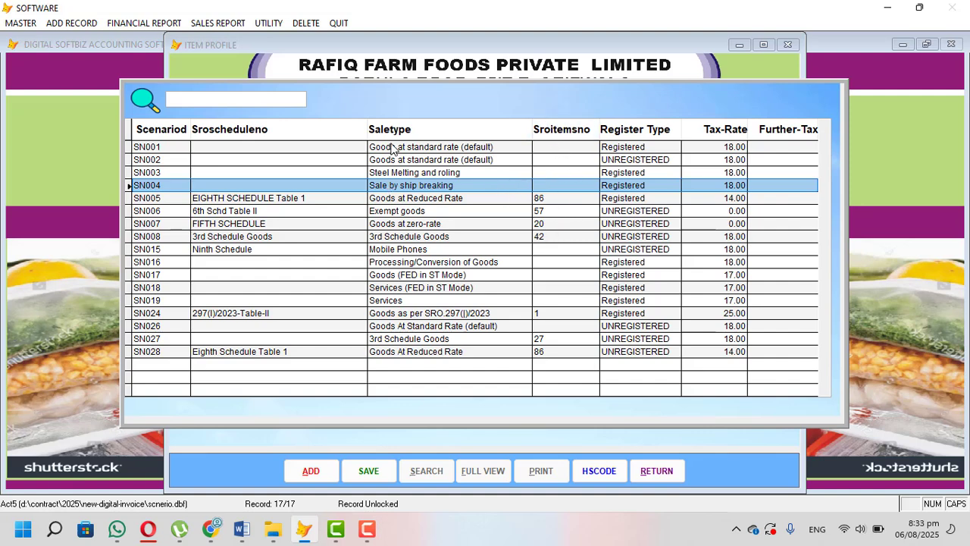
{"action": "key", "text": "Up"}
{"action": "key", "text": "Up"}
{"action": "key", "text": "Up"}
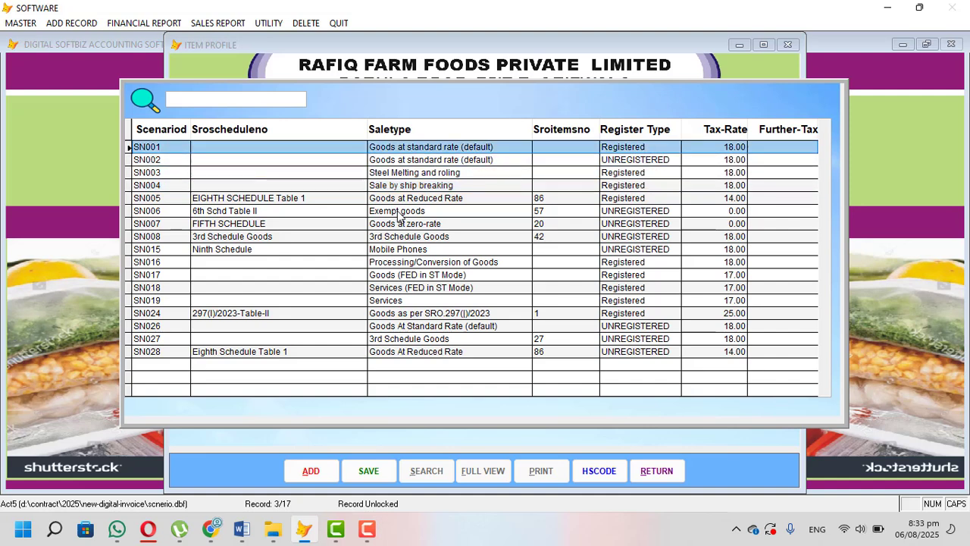
{"action": "key", "text": "Return"}
{"action": "key", "text": "Return"}
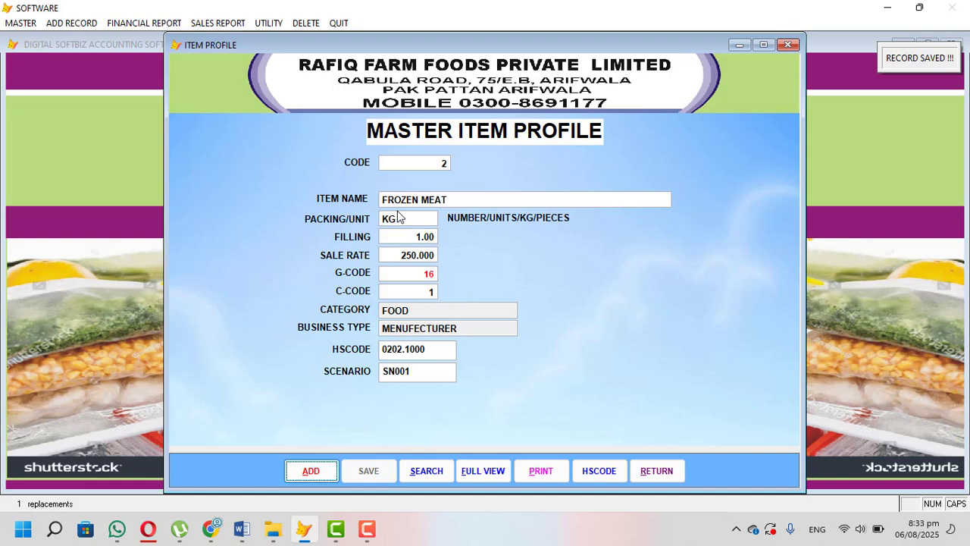
{"action": "left_click", "coordinate": [657, 469]}
Step: Review the full list of scenario records in the master scenario form and close the form
{"action": "left_click", "coordinate": [25, 26]}
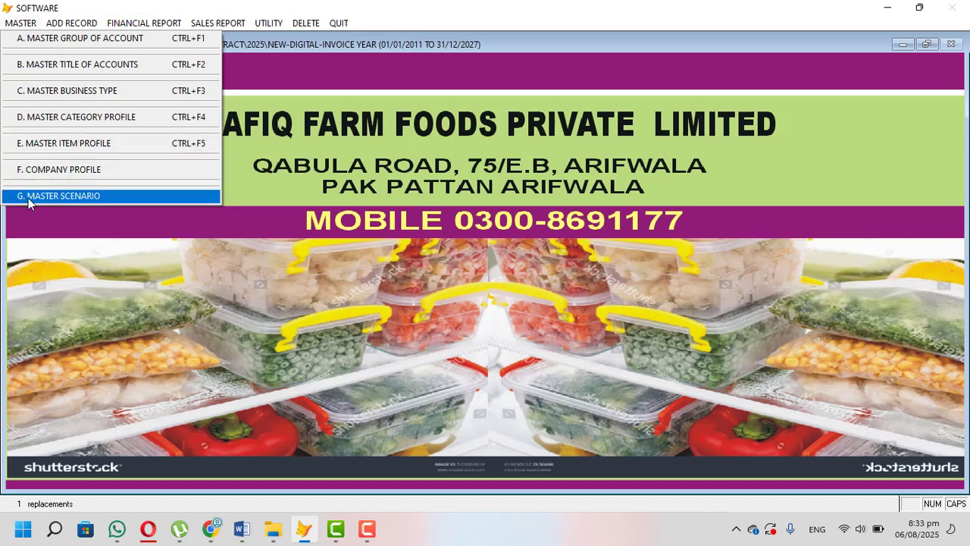
{"action": "left_click", "coordinate": [110, 200]}
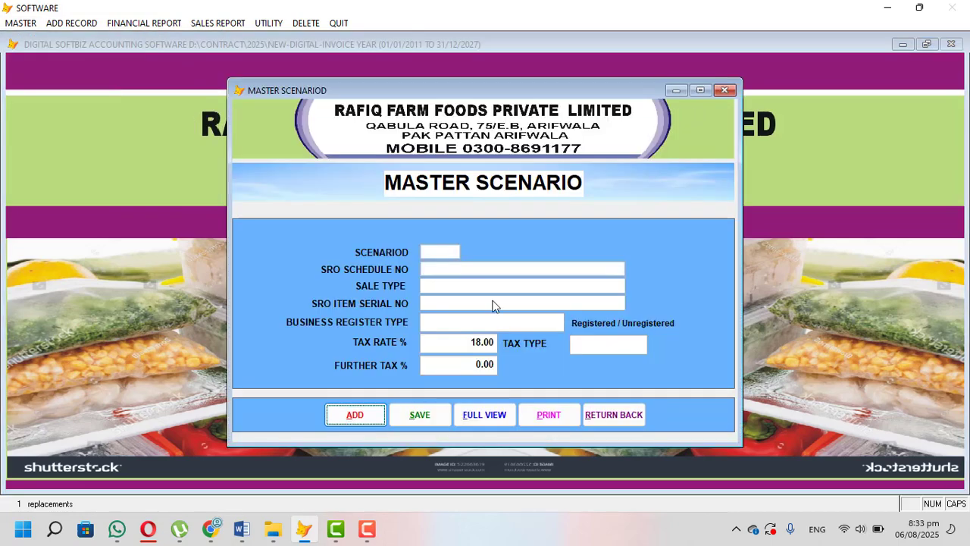
{"action": "left_click", "coordinate": [497, 414]}
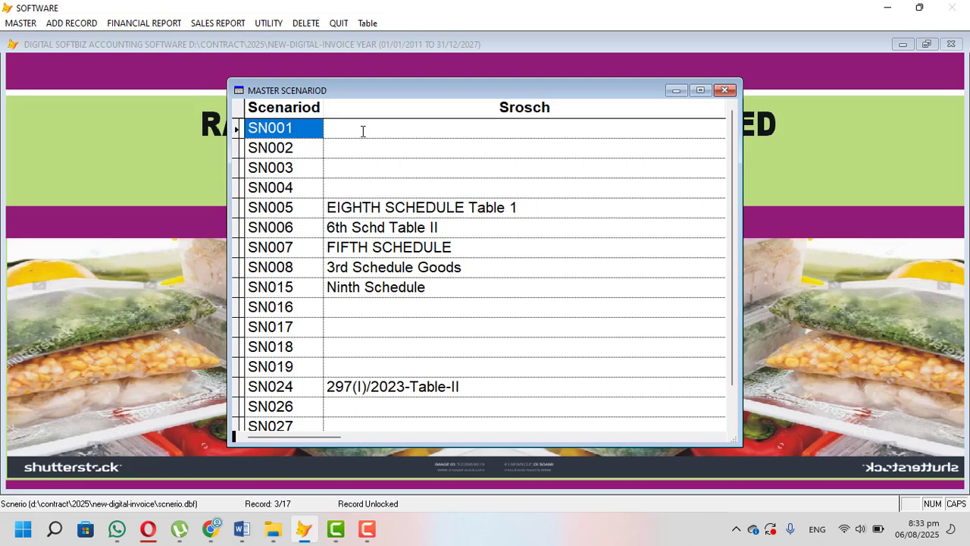
{"action": "scroll", "coordinate": [361, 132], "scroll_direction": "down", "scroll_amount": 3}
{"action": "scroll", "coordinate": [370, 168], "scroll_direction": "up", "scroll_amount": 2}
{"action": "key", "text": "Escape"}
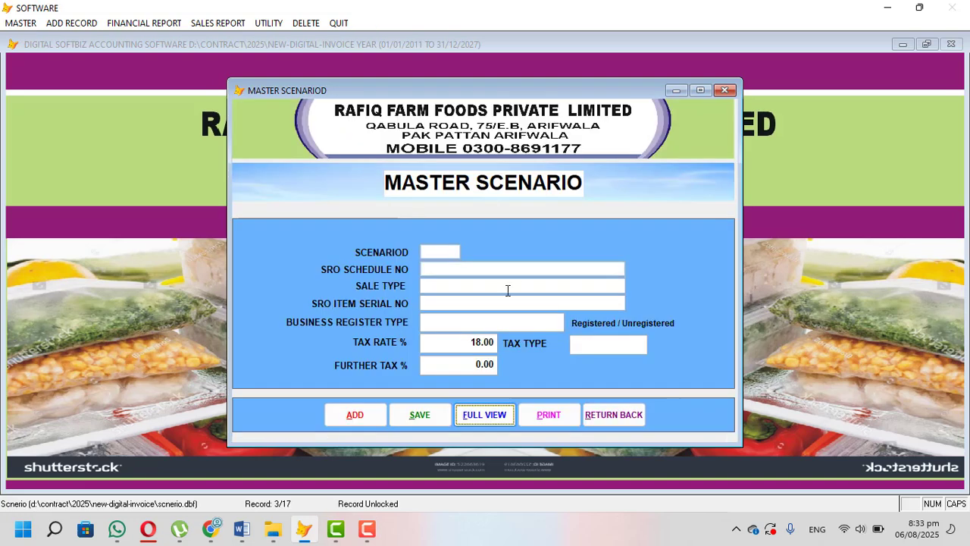
{"action": "left_click", "coordinate": [608, 413]}
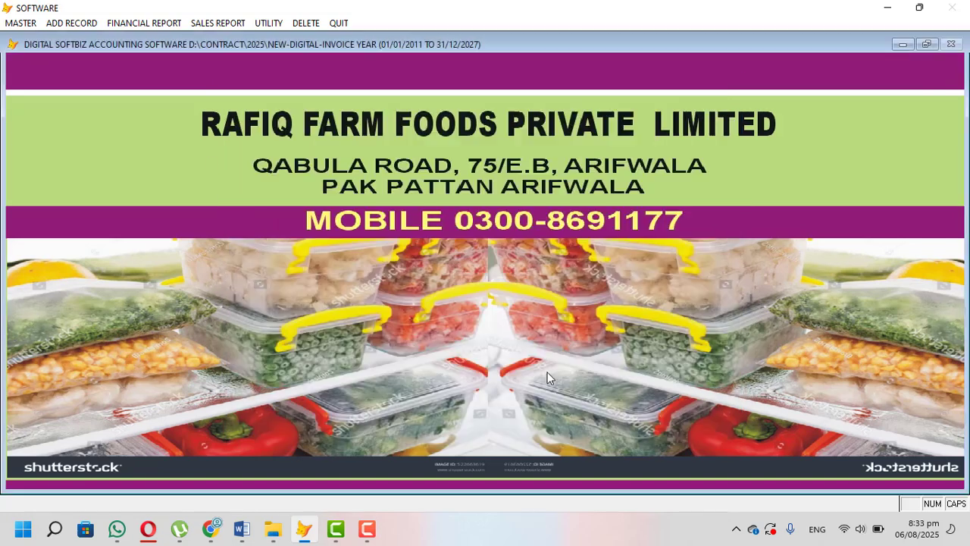
Step: Open the company profile form and check the sandbox web API environment details under Digital Invoicing on the IRIS portal in the Opera browser
{"action": "left_click", "coordinate": [33, 23]}
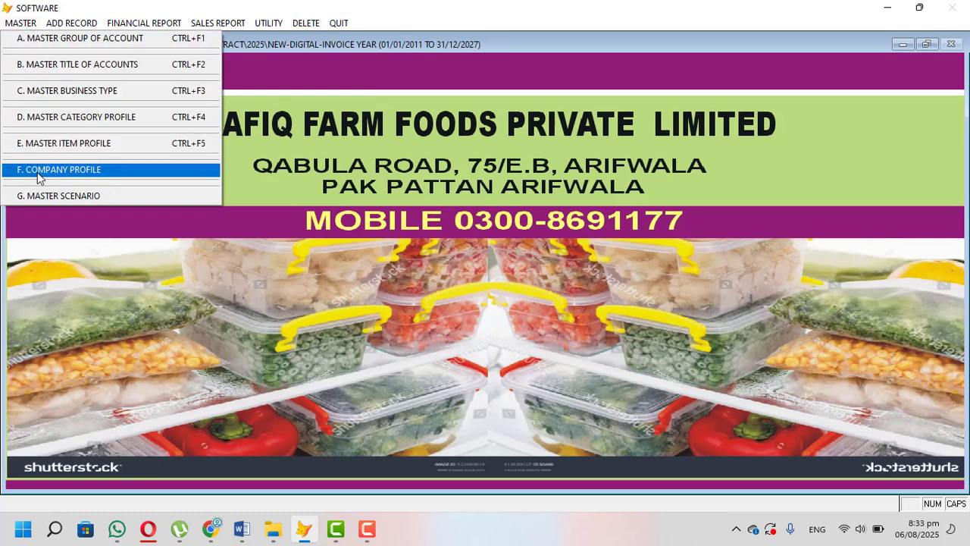
{"action": "left_click", "coordinate": [79, 172]}
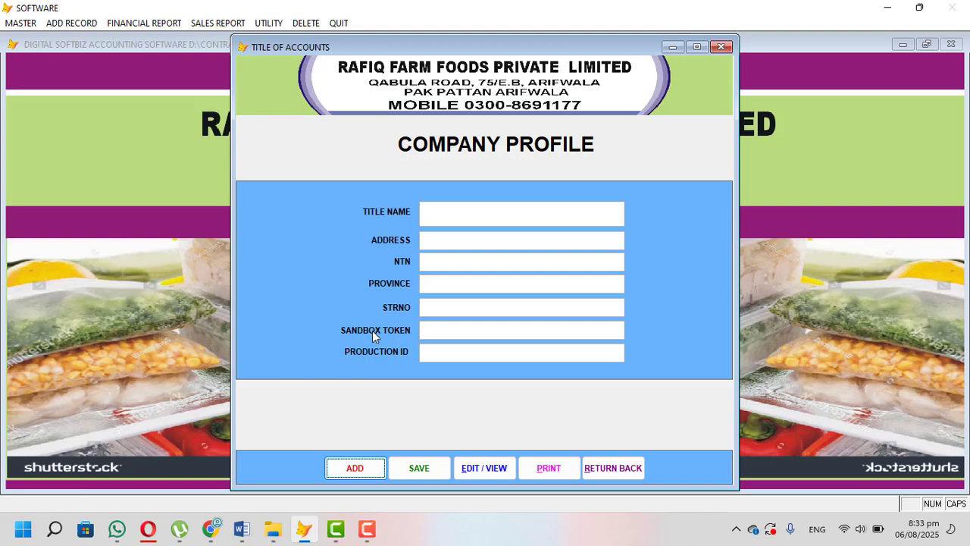
{"action": "left_click", "coordinate": [147, 528]}
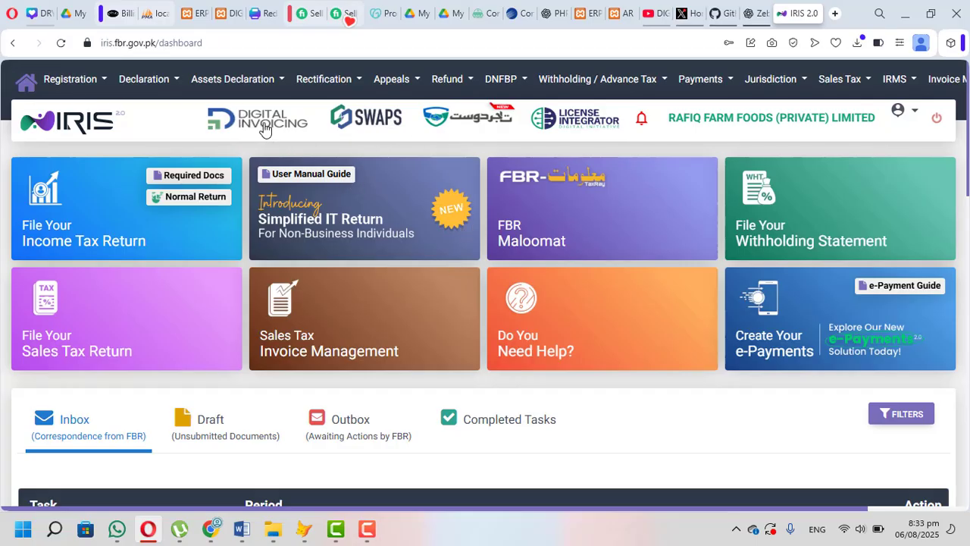
{"action": "left_click", "coordinate": [263, 123]}
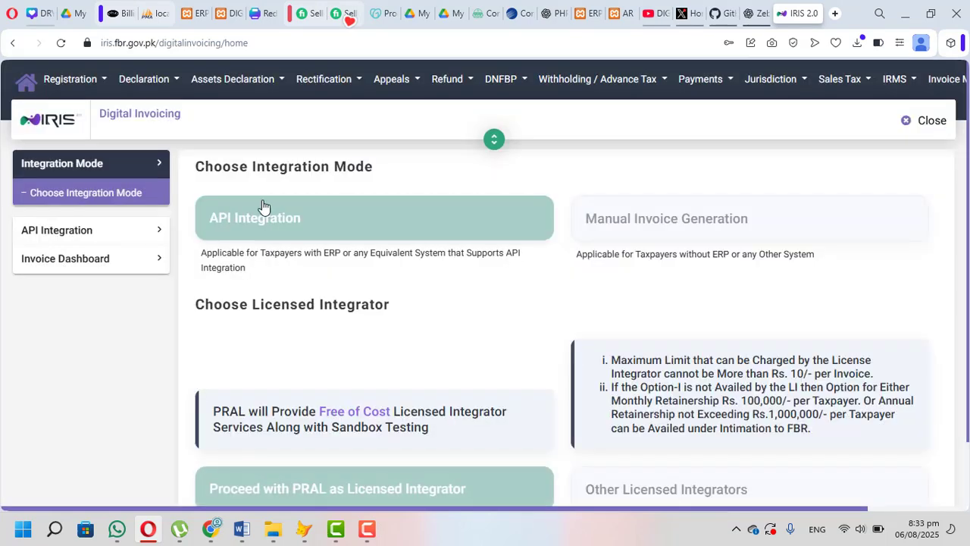
{"action": "left_click", "coordinate": [87, 229]}
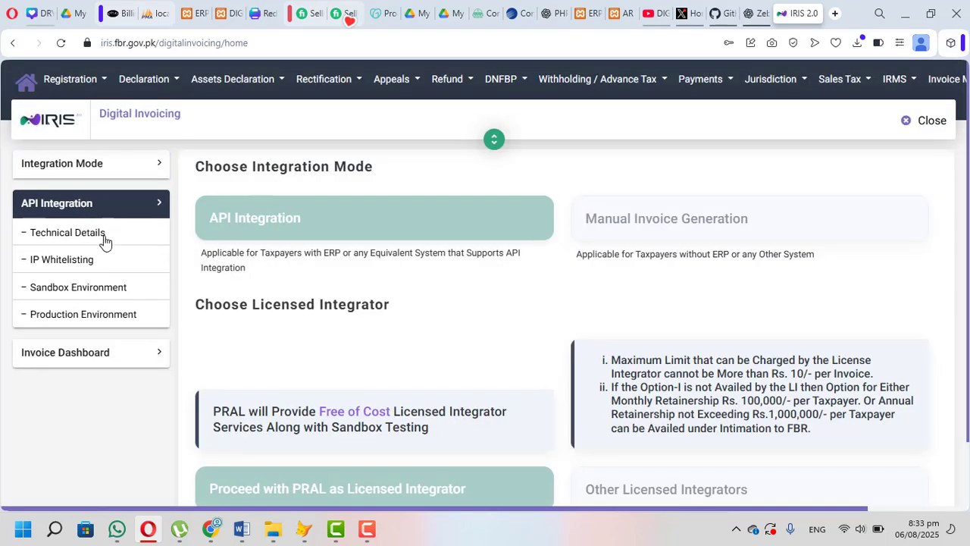
{"action": "left_click", "coordinate": [98, 288]}
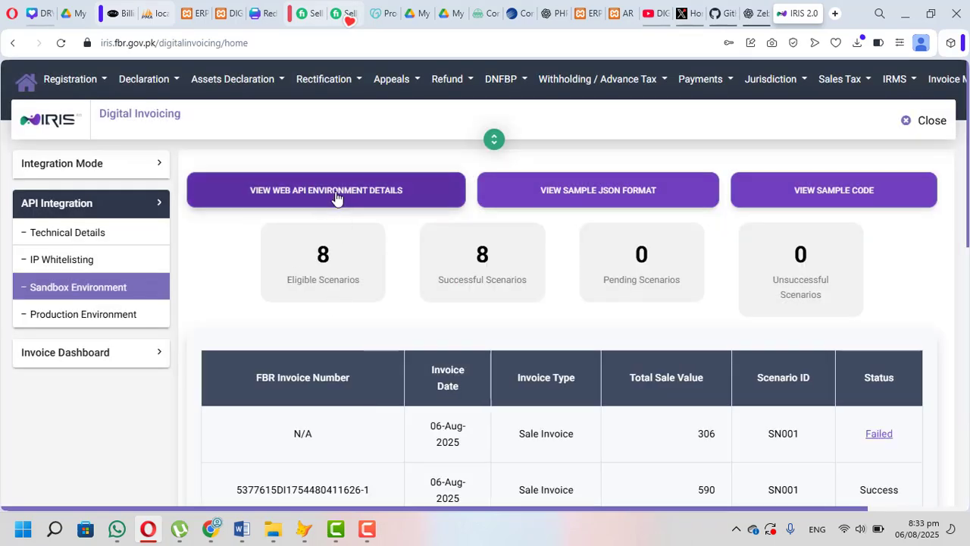
{"action": "left_click", "coordinate": [335, 195]}
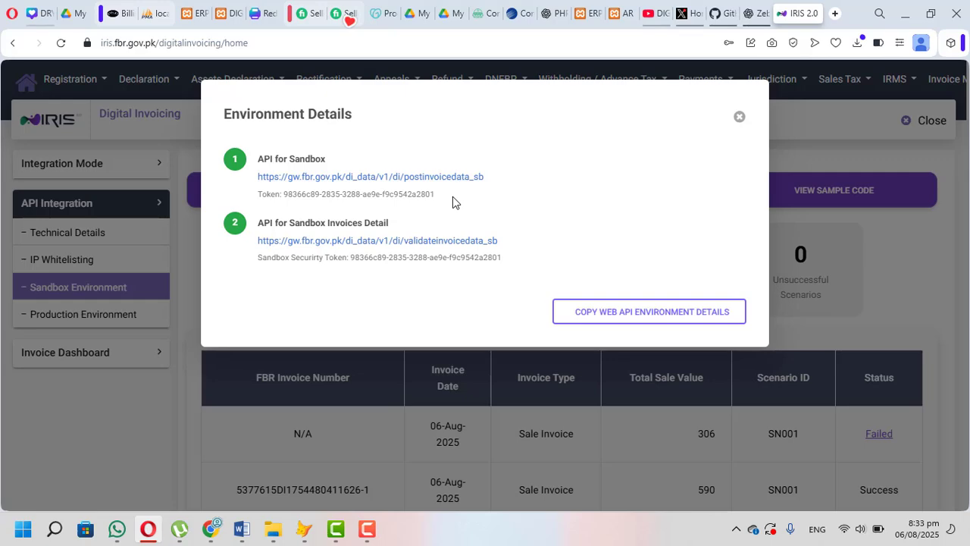
{"action": "left_click", "coordinate": [739, 117]}
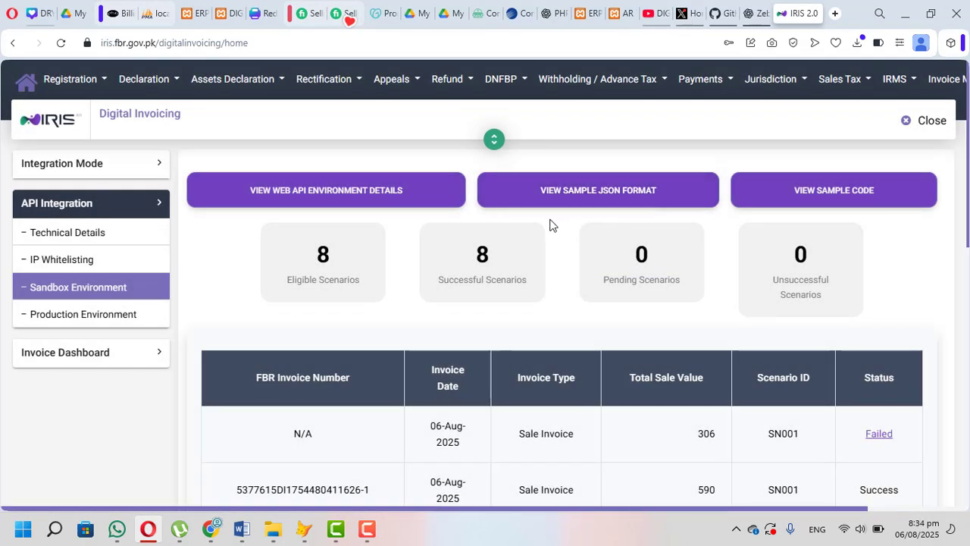
{"action": "left_click", "coordinate": [910, 16]}
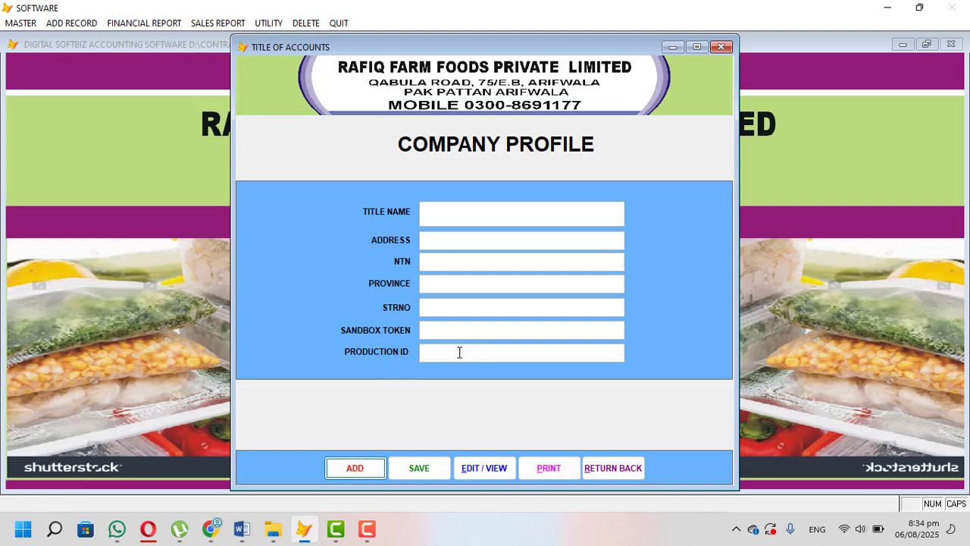
Step: Review every field of the saved company profile record from name through production ID, and close the company profile
{"action": "left_click", "coordinate": [504, 466]}
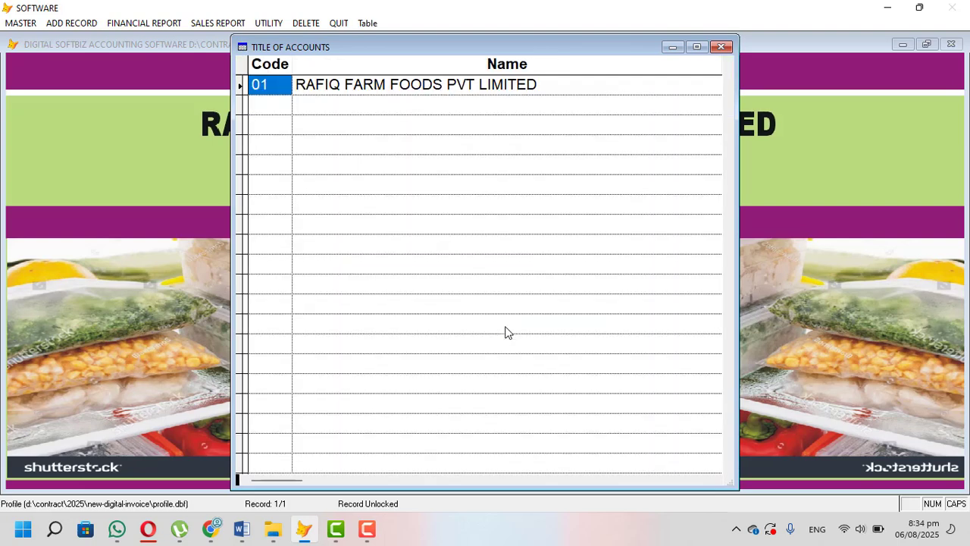
{"action": "key", "text": "Tab"}
{"action": "key", "text": "Tab"}
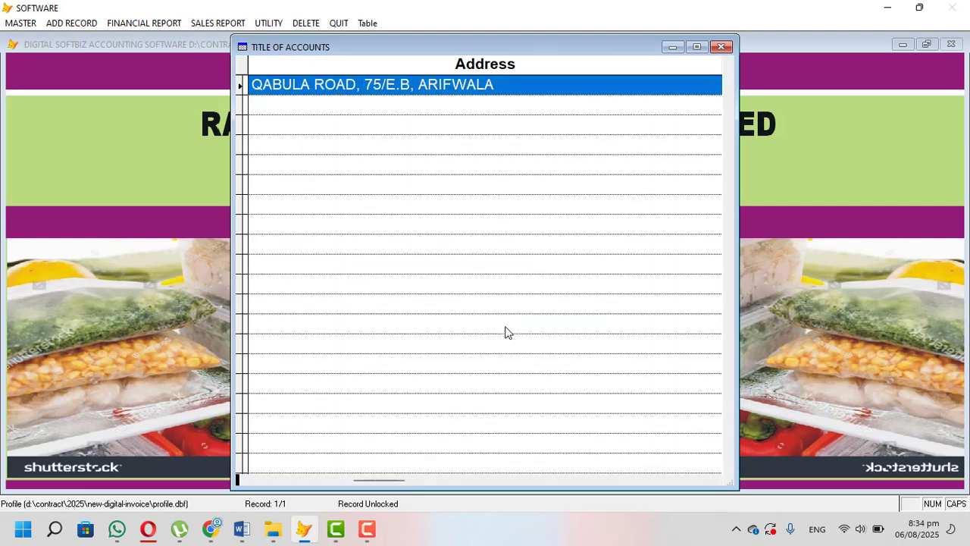
{"action": "key", "text": "Tab"}
{"action": "key", "text": "Tab"}
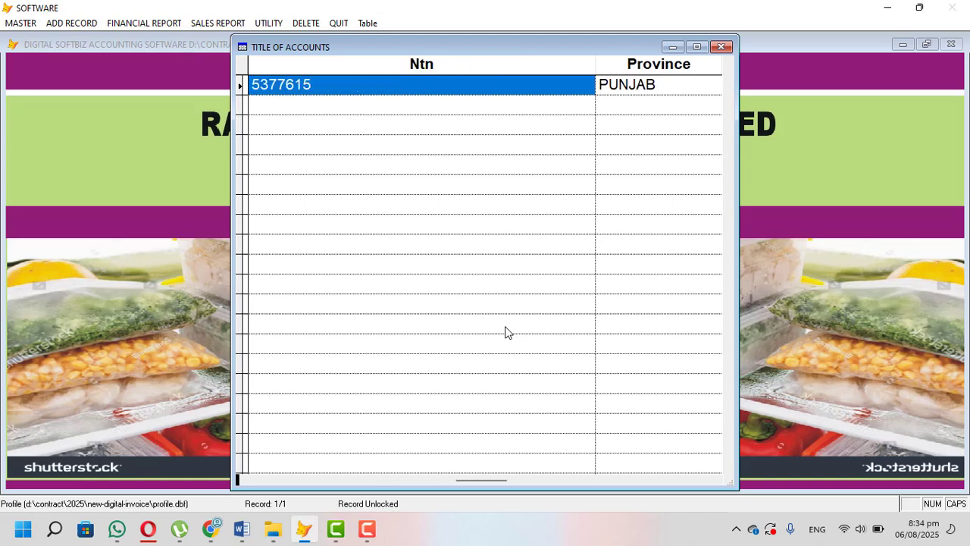
{"action": "key", "text": "Tab"}
{"action": "key", "text": "Tab"}
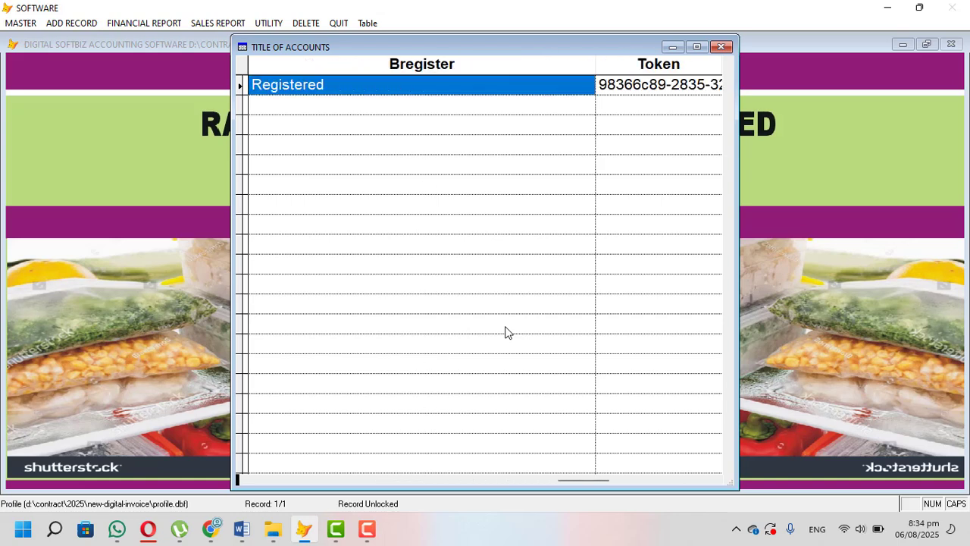
{"action": "key", "text": "Tab"}
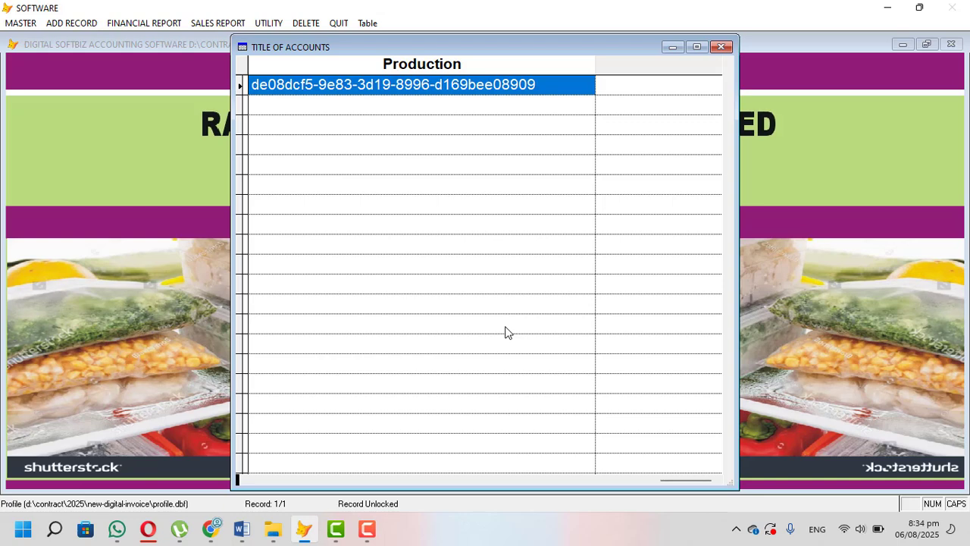
{"action": "key", "text": "Return"}
{"action": "key", "text": "Escape"}
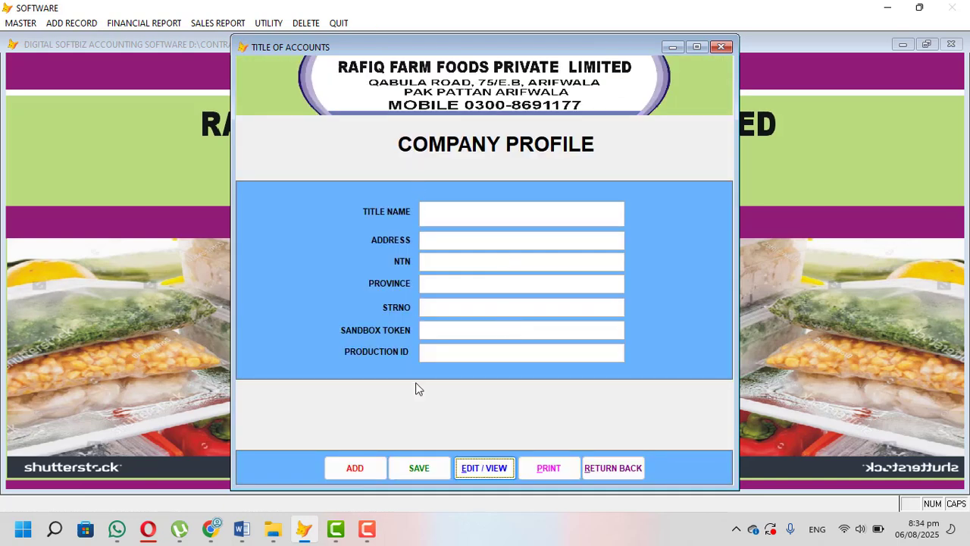
{"action": "left_click", "coordinate": [607, 471]}
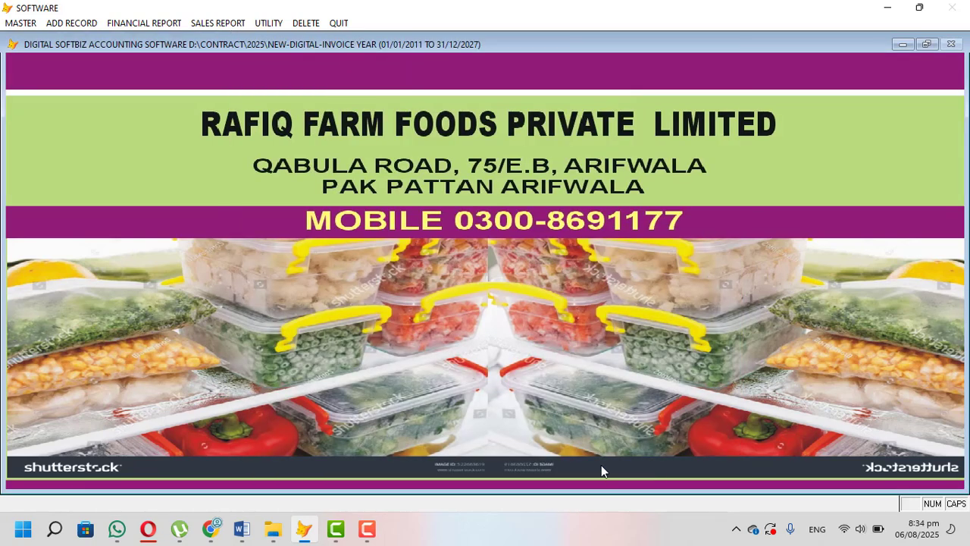
Step: Bring up the list of master data forms
{"action": "left_click", "coordinate": [23, 23]}
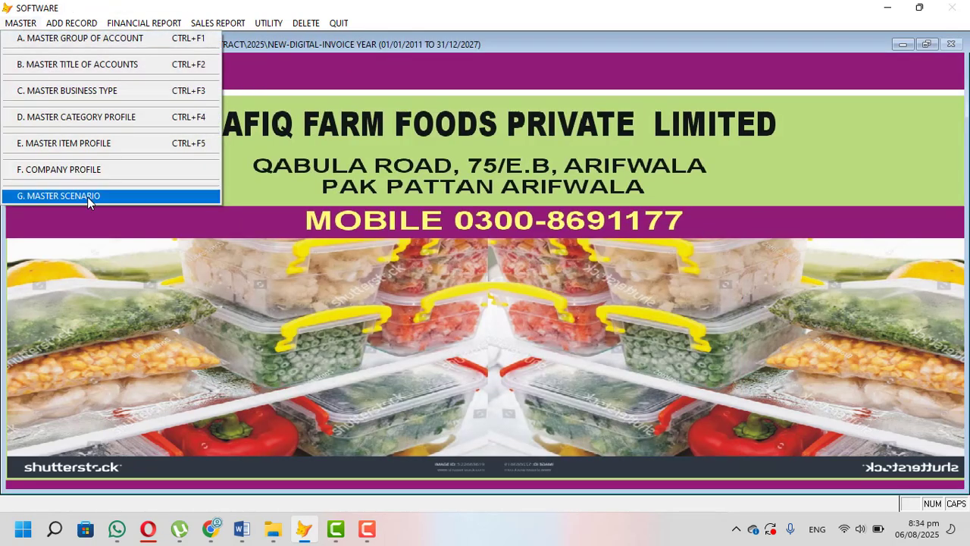
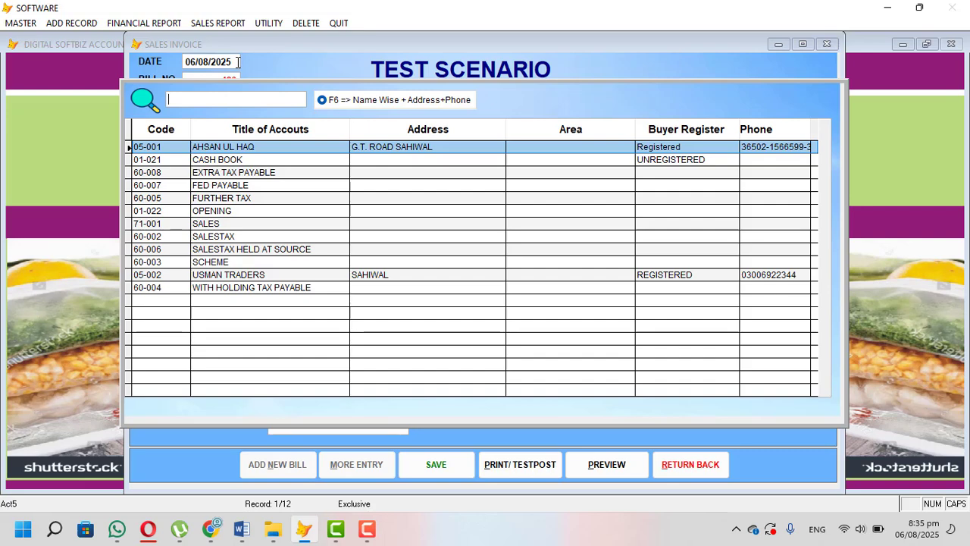
Step: Choose the first registered account as the buyer, accept the default invoice reference and buyer details, and select scenario SN001
{"action": "key", "text": "Return"}
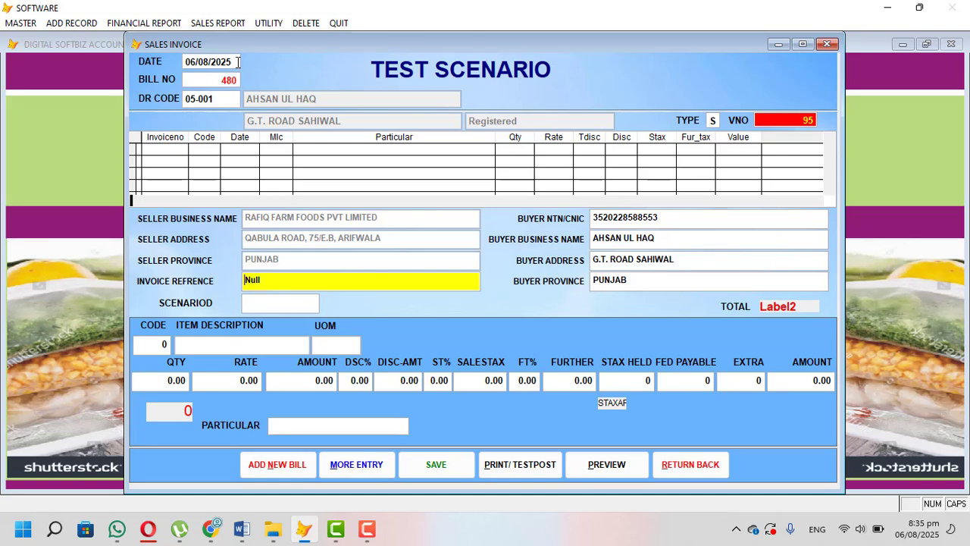
{"action": "key", "text": "Return"}
{"action": "key", "text": "Return"}
{"action": "key", "text": "Return"}
{"action": "key", "text": "Return"}
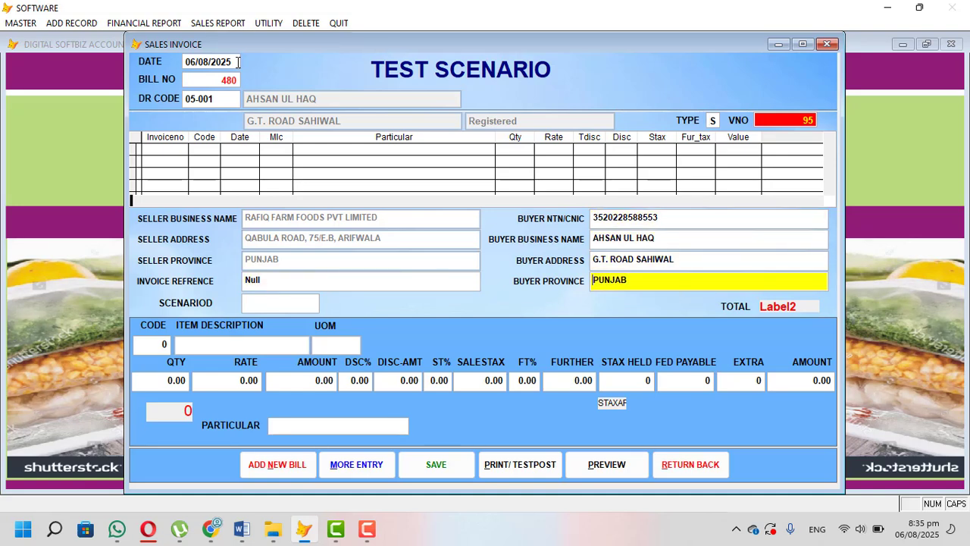
{"action": "key", "text": "Return"}
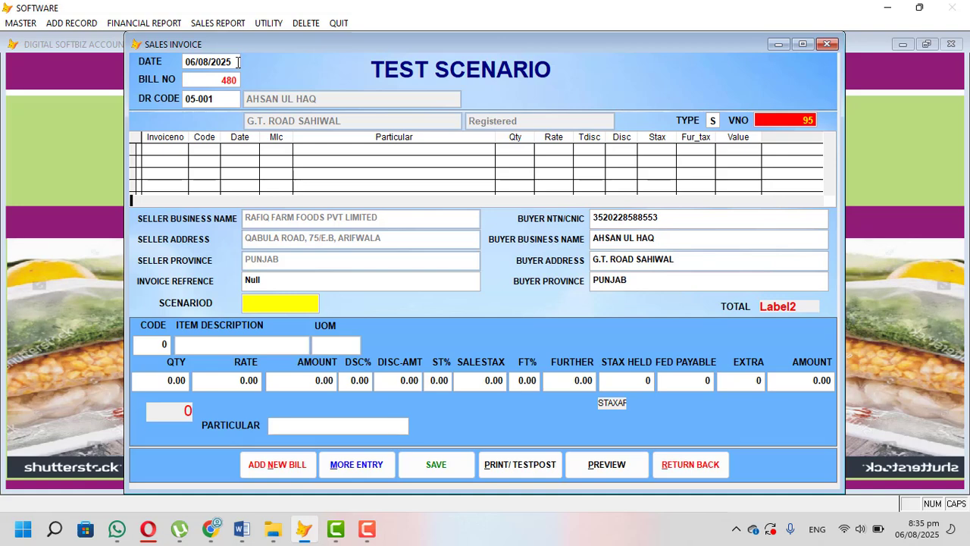
{"action": "key", "text": "Return"}
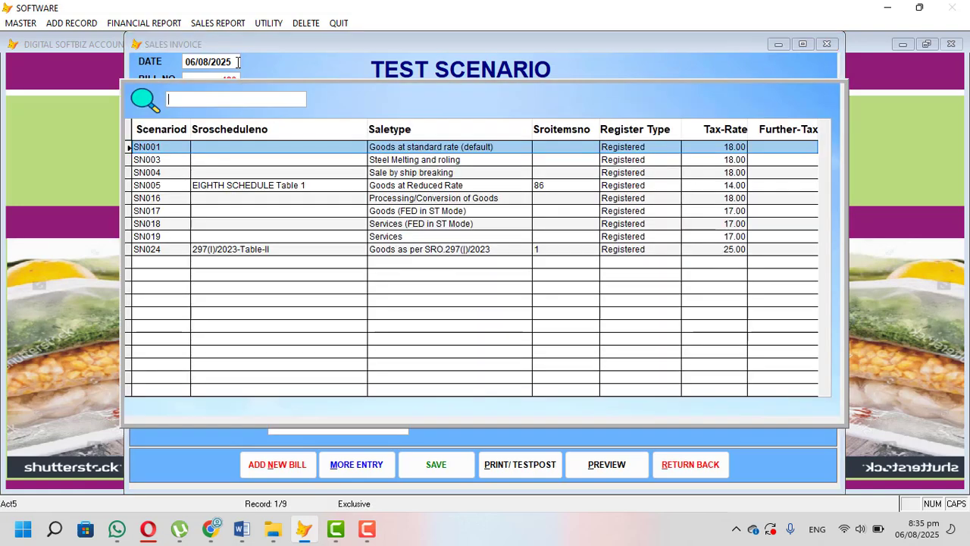
{"action": "key", "text": "Return"}
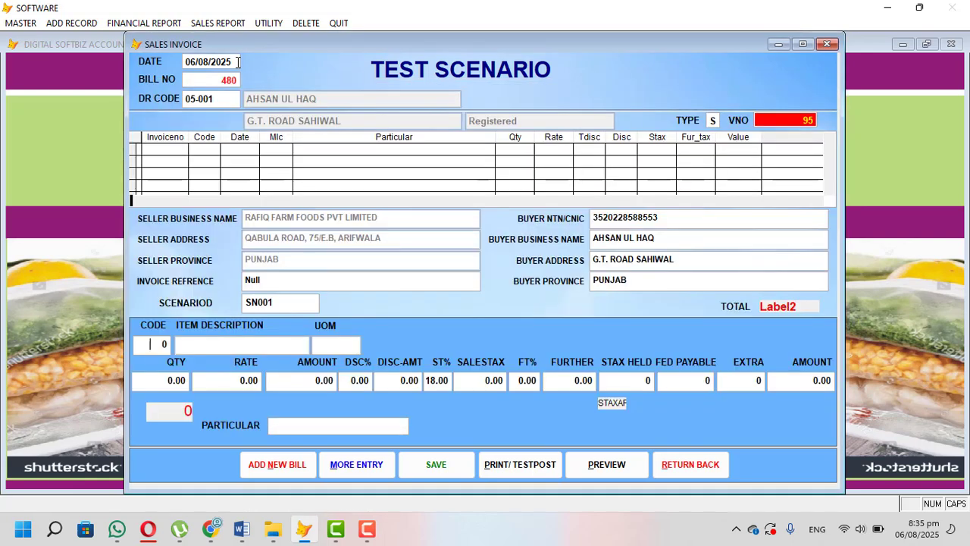
Step: Add the item FROZEN MEAT with quantity 200, accepting the default rate and tax values, and save the invoice entry
{"action": "key", "text": "Return"}
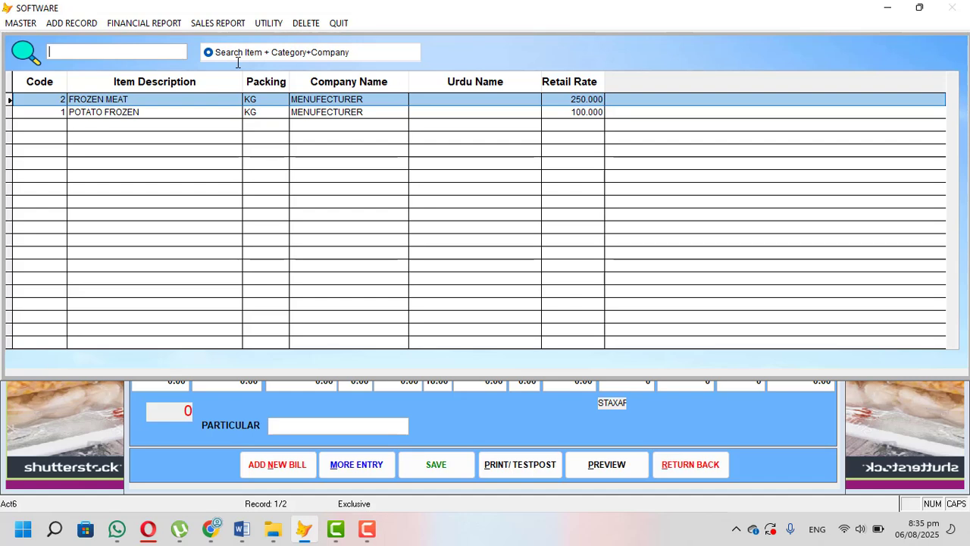
{"action": "key", "text": "Return"}
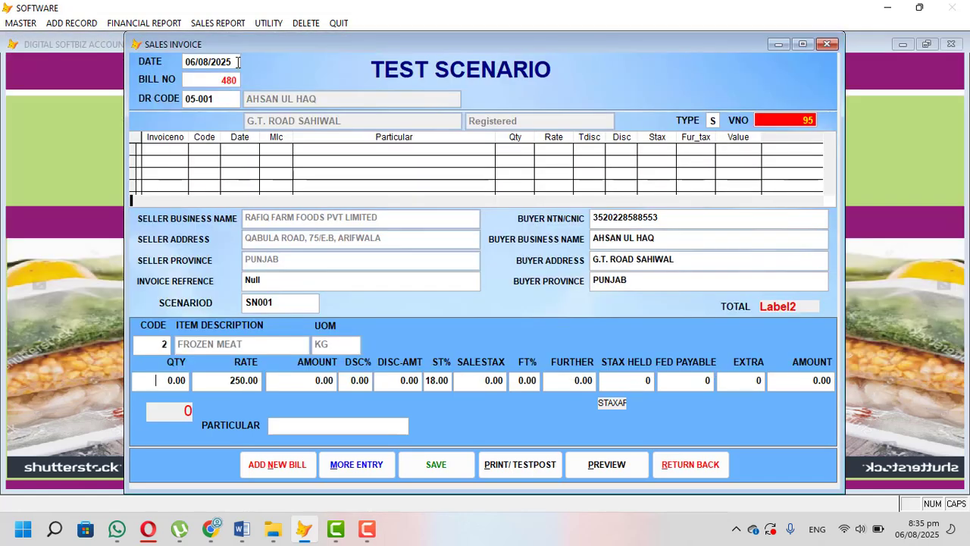
{"action": "type", "text": "200"}
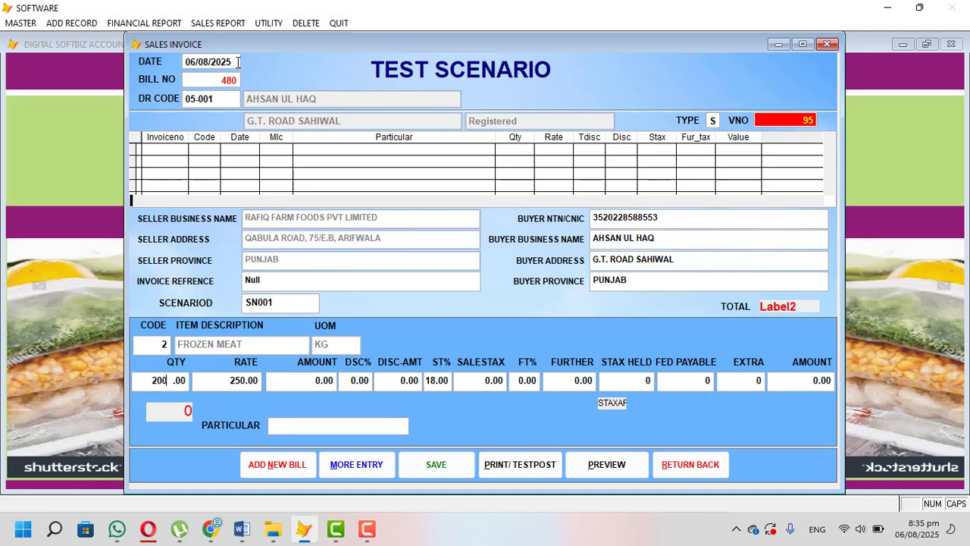
{"action": "key", "text": "Return"}
{"action": "key", "text": "Return"}
{"action": "key", "text": "Return"}
{"action": "key", "text": "Return"}
{"action": "key", "text": "Return"}
{"action": "key", "text": "Return"}
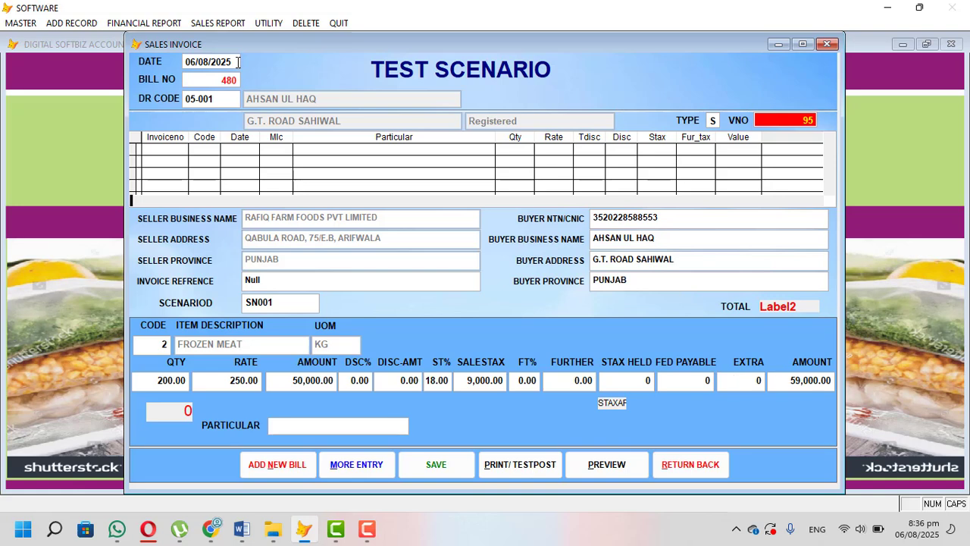
{"action": "key", "text": "Return"}
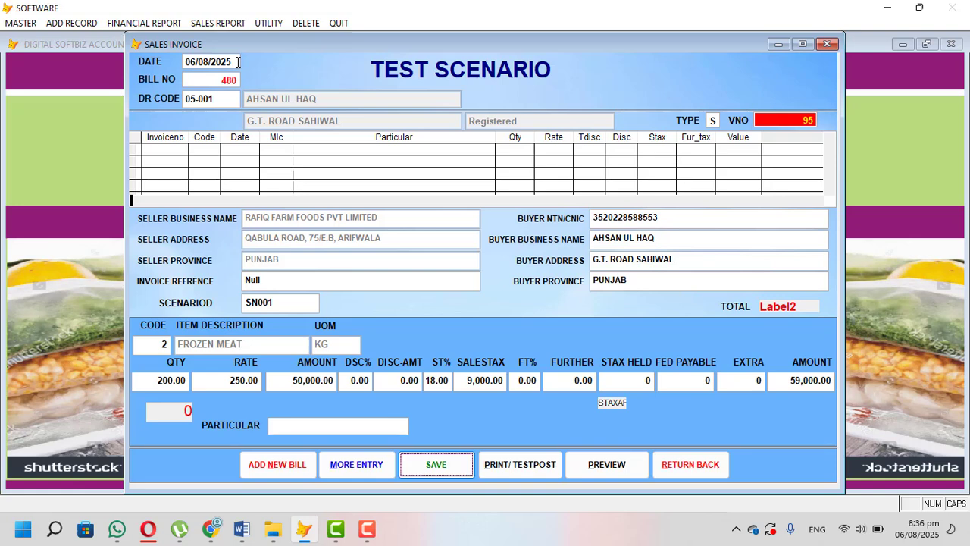
{"action": "key", "text": "Return"}
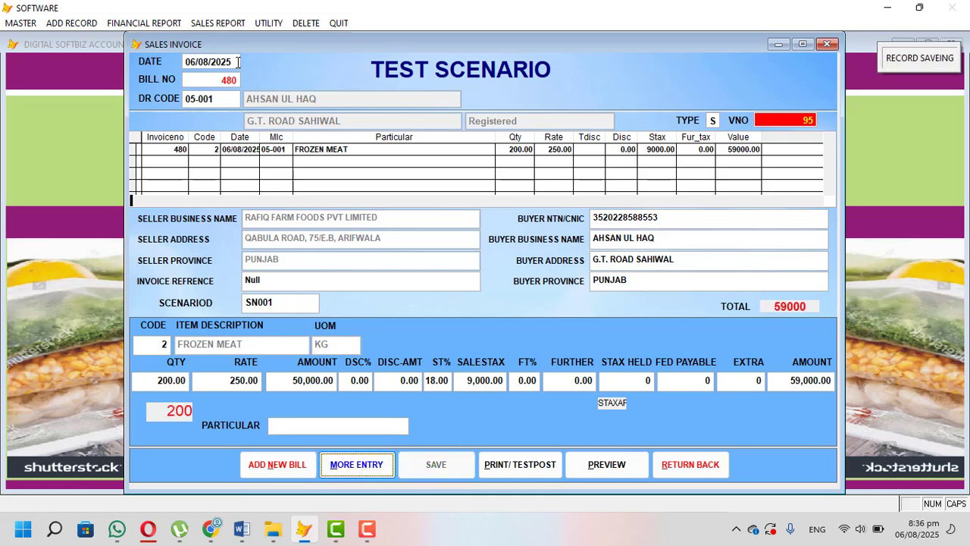
Step: Test-post the saved test scenario invoice and dismiss the response messages
{"action": "left_click", "coordinate": [500, 464]}
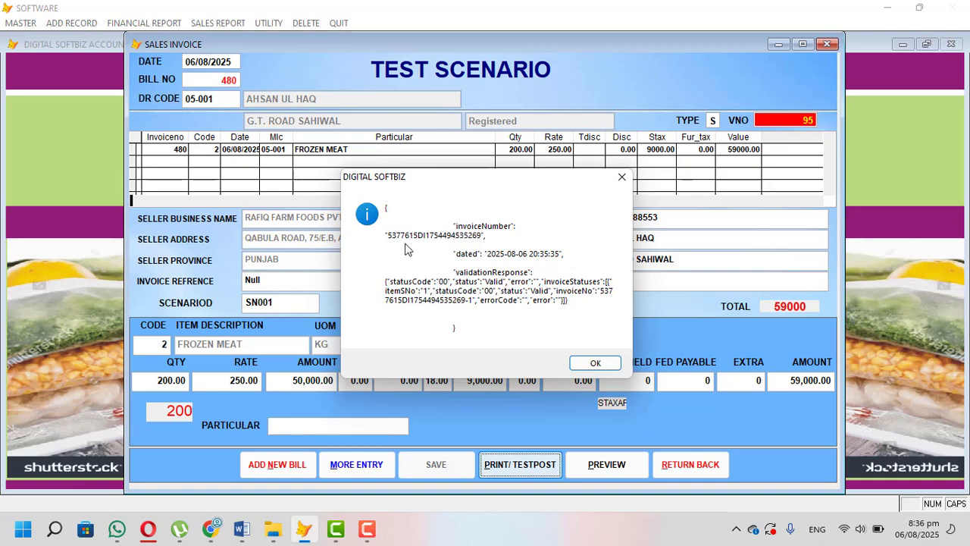
{"action": "left_click", "coordinate": [590, 364]}
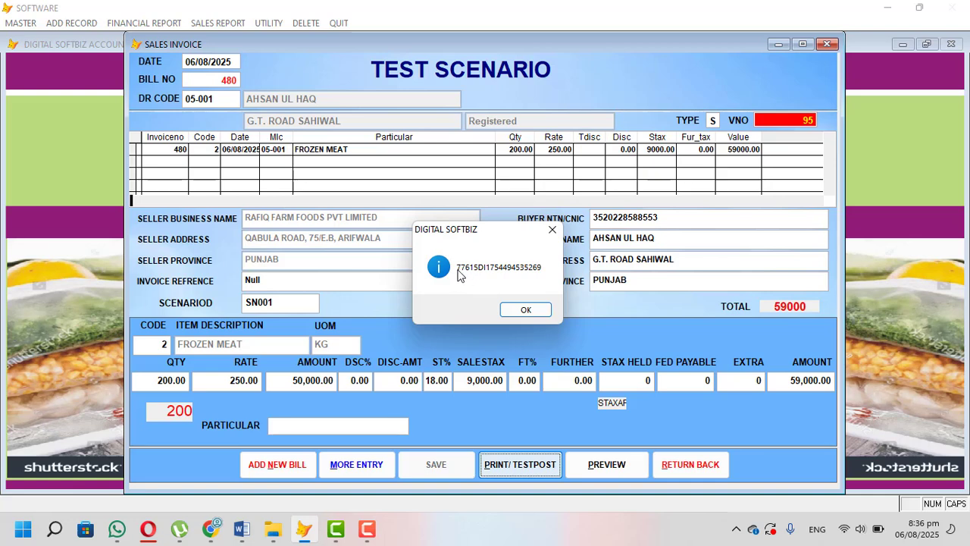
{"action": "left_click", "coordinate": [523, 309]}
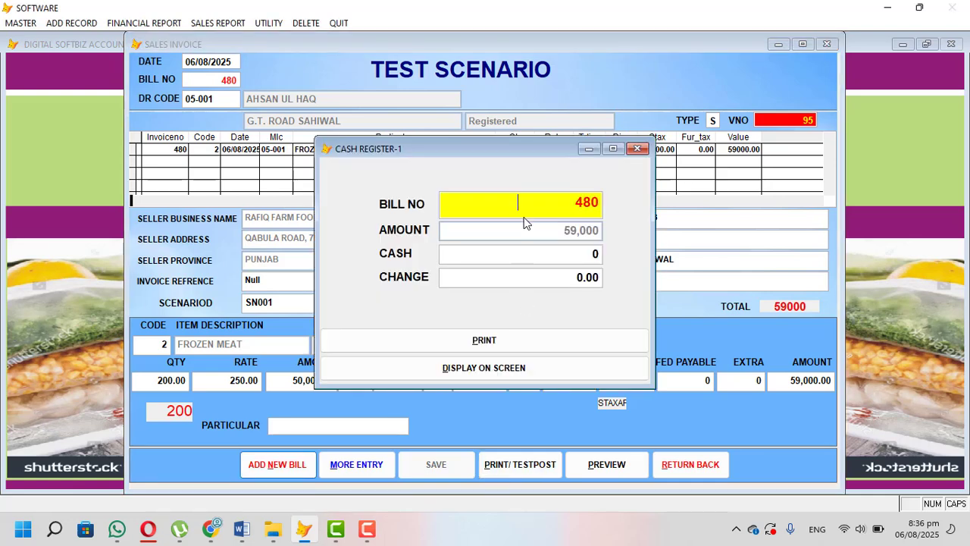
Step: Display the posted bill on screen, leaving the cash amount at its default, and maximize the report preview
{"action": "key", "text": "Return"}
{"action": "key", "text": "Return"}
{"action": "key", "text": "Return"}
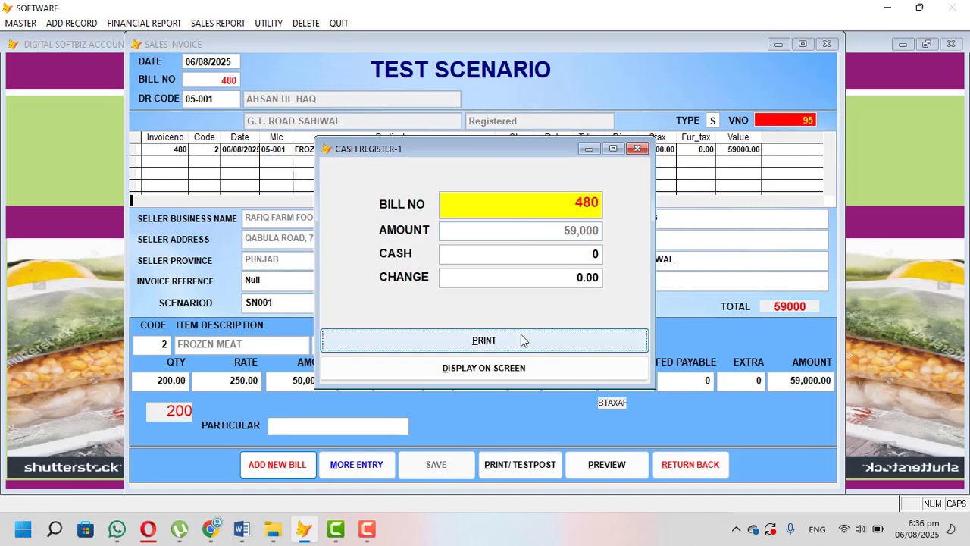
{"action": "left_click", "coordinate": [521, 370]}
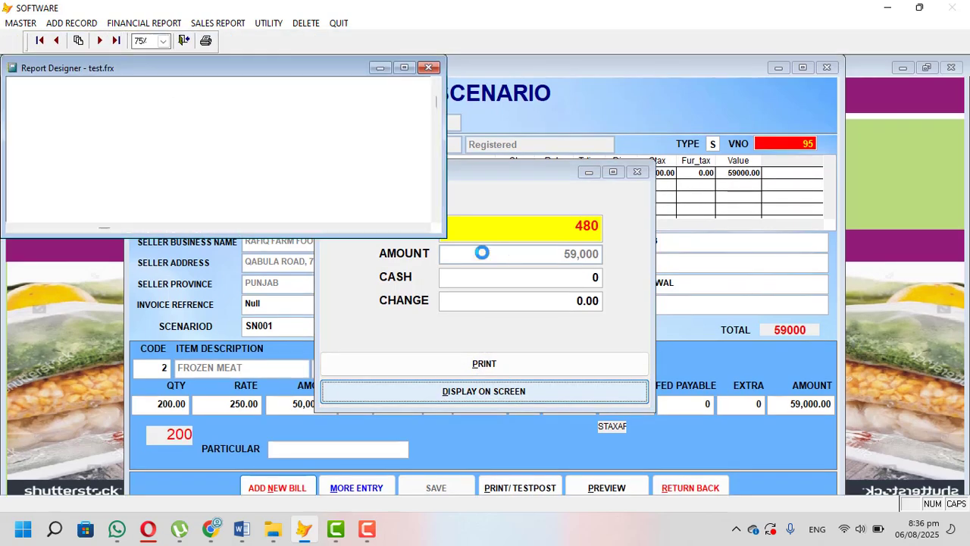
{"action": "left_click", "coordinate": [405, 68]}
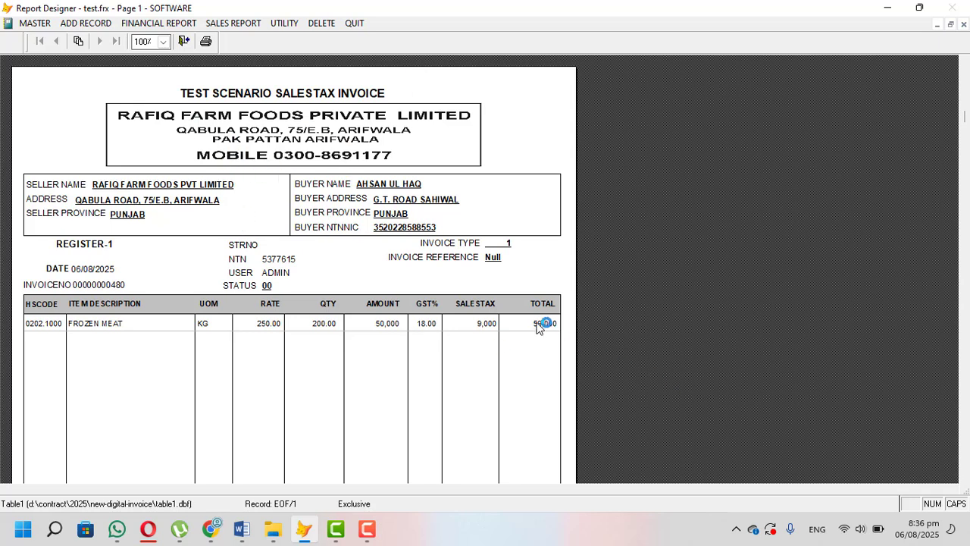
Step: Review the test invoice from the item line down to the FBR invoice number, QR code and tax totals, and close the preview
{"action": "scroll", "coordinate": [211, 196], "scroll_direction": "down", "scroll_amount": 2}
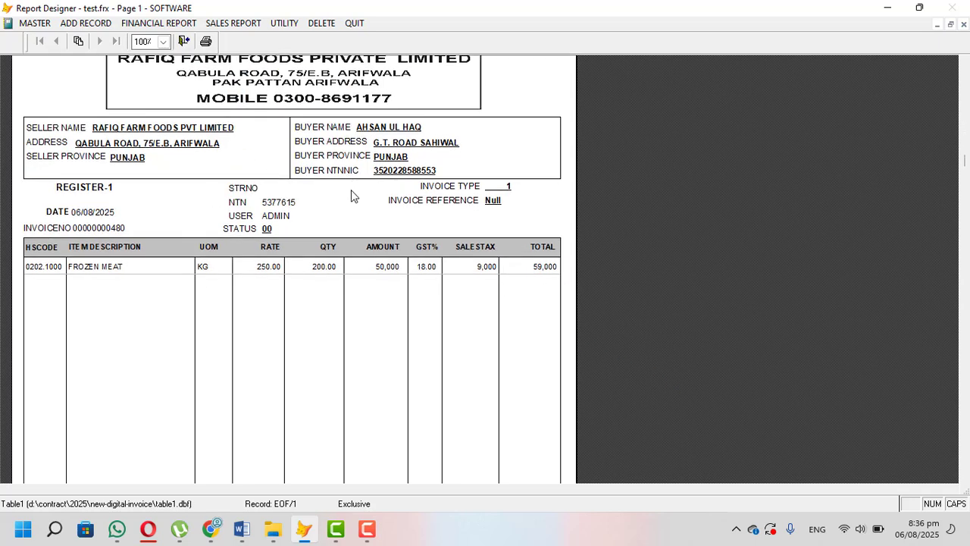
{"action": "scroll", "coordinate": [343, 147], "scroll_direction": "down", "scroll_amount": 1}
{"action": "scroll", "coordinate": [275, 186], "scroll_direction": "down", "scroll_amount": 8}
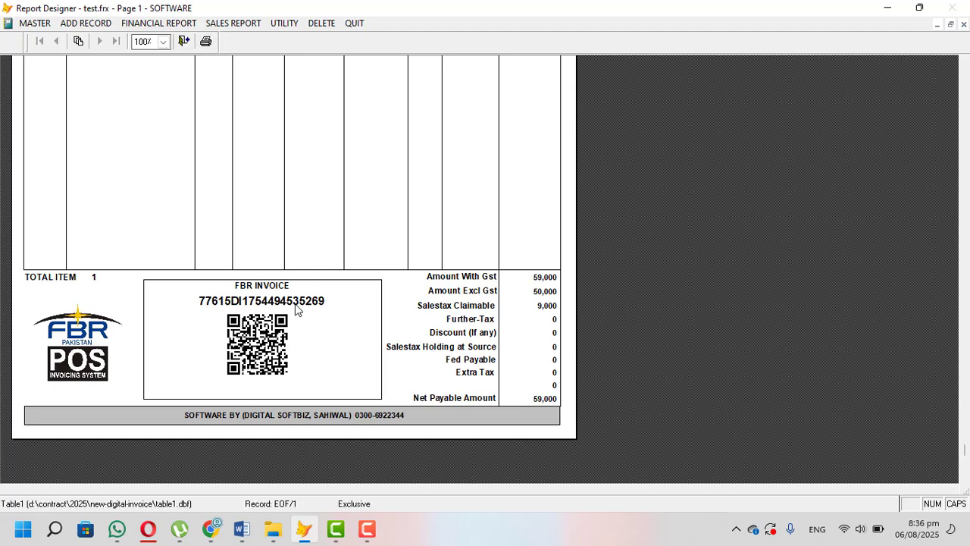
{"action": "scroll", "coordinate": [322, 309], "scroll_direction": "up", "scroll_amount": 5}
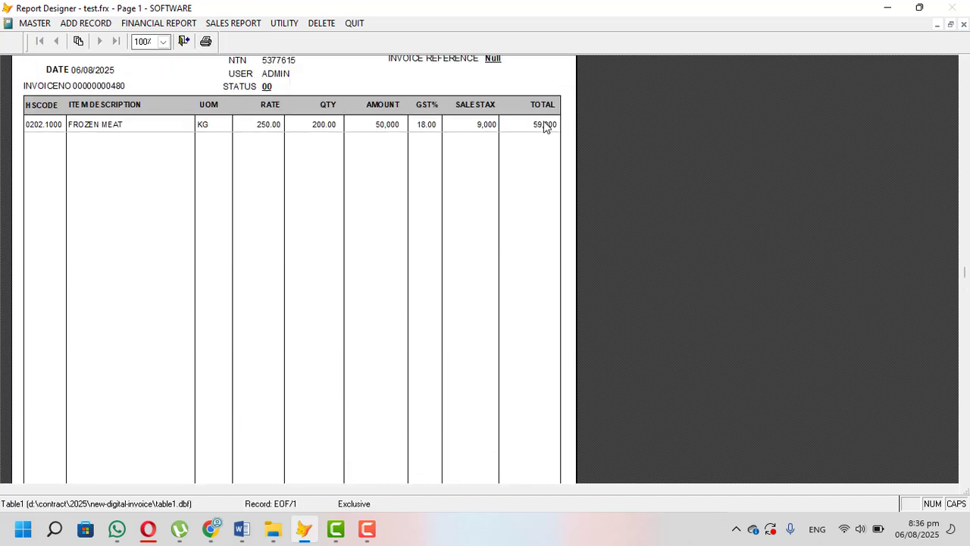
{"action": "scroll", "coordinate": [523, 159], "scroll_direction": "down", "scroll_amount": 5}
{"action": "key", "text": "Escape"}
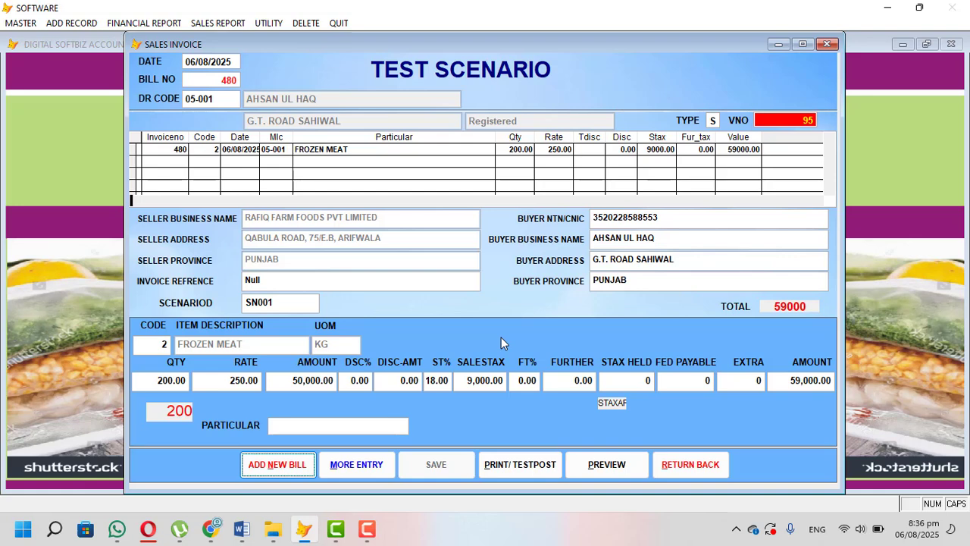
Step: Switch to the IRIS portal in Opera and bring up the invoice records under API Integration's Sandbox Environment
{"action": "left_click", "coordinate": [148, 528]}
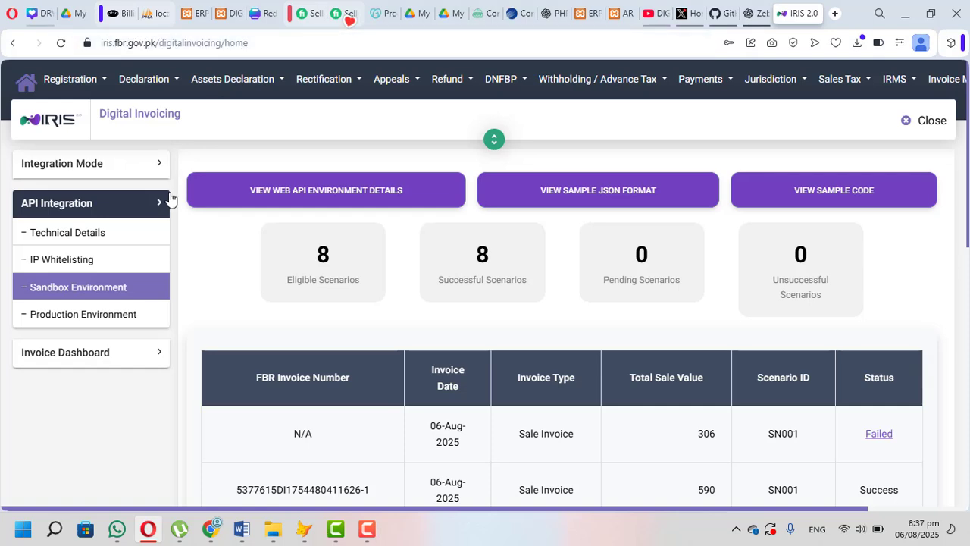
{"action": "left_click", "coordinate": [60, 207]}
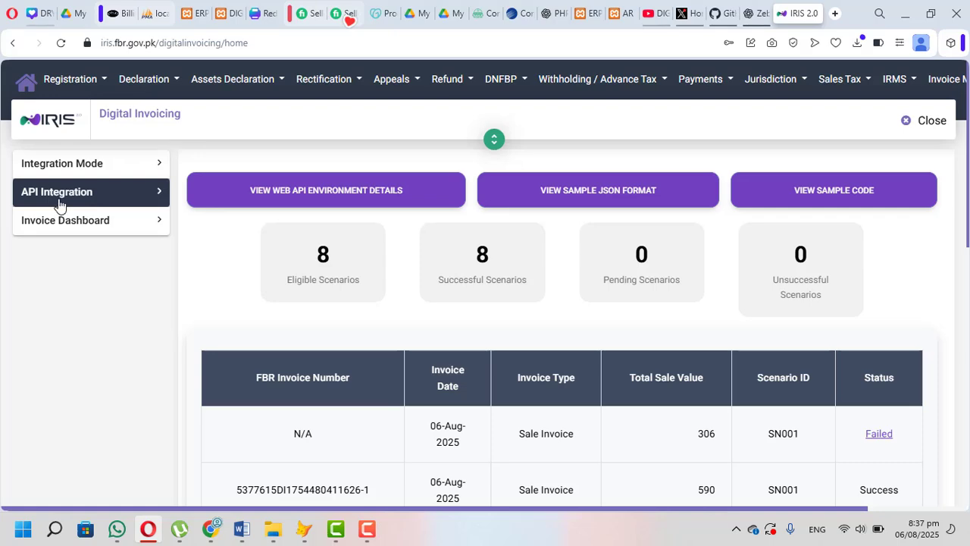
{"action": "double_click", "coordinate": [61, 202]}
{"action": "left_click", "coordinate": [96, 194]}
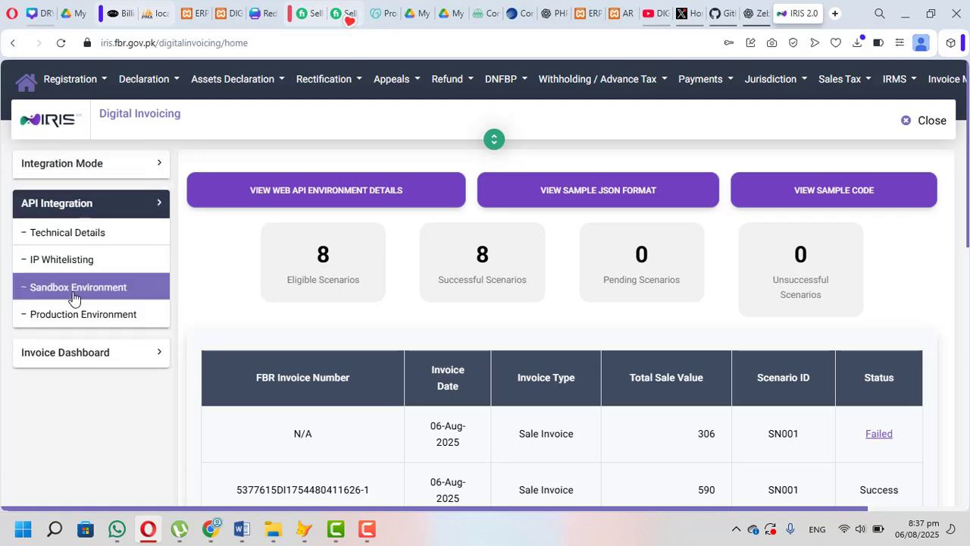
{"action": "scroll", "coordinate": [559, 261], "scroll_direction": "down", "scroll_amount": 3}
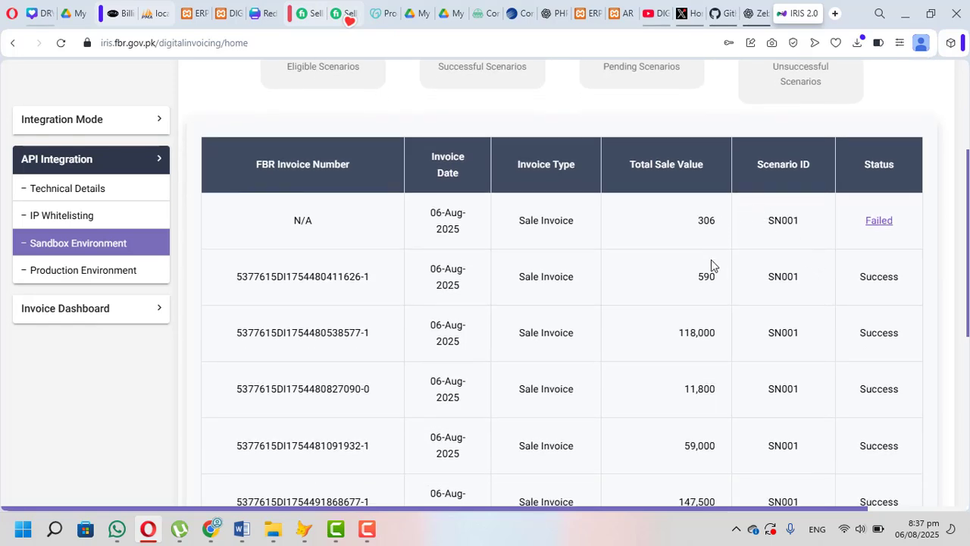
{"action": "scroll", "coordinate": [710, 265], "scroll_direction": "down", "scroll_amount": 2}
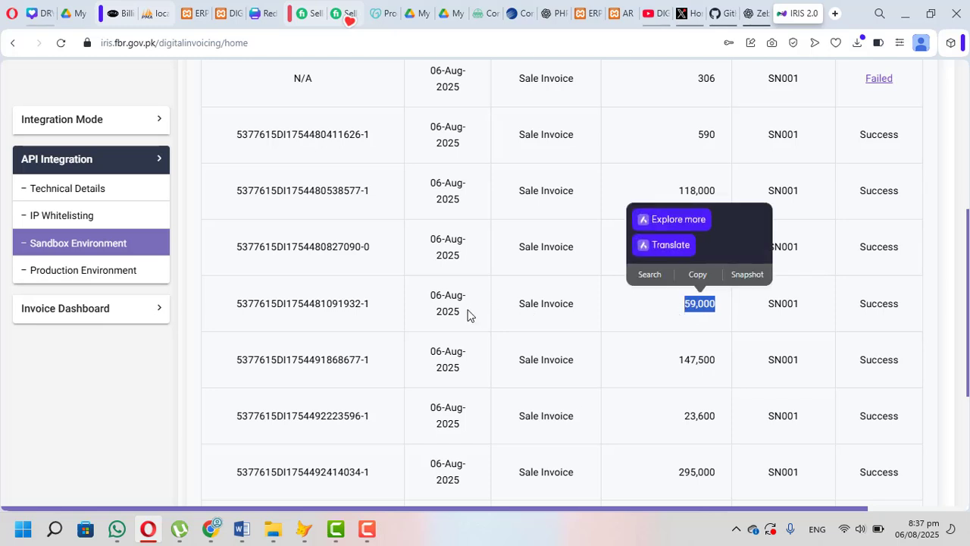
Step: Check the date, scenario ID and status of the 59,000 sale invoice and compare it with the surrounding sandbox records
{"action": "left_click_drag", "start_coordinate": [467, 316], "coordinate": [422, 299]}
{"action": "left_click", "coordinate": [684, 294]}
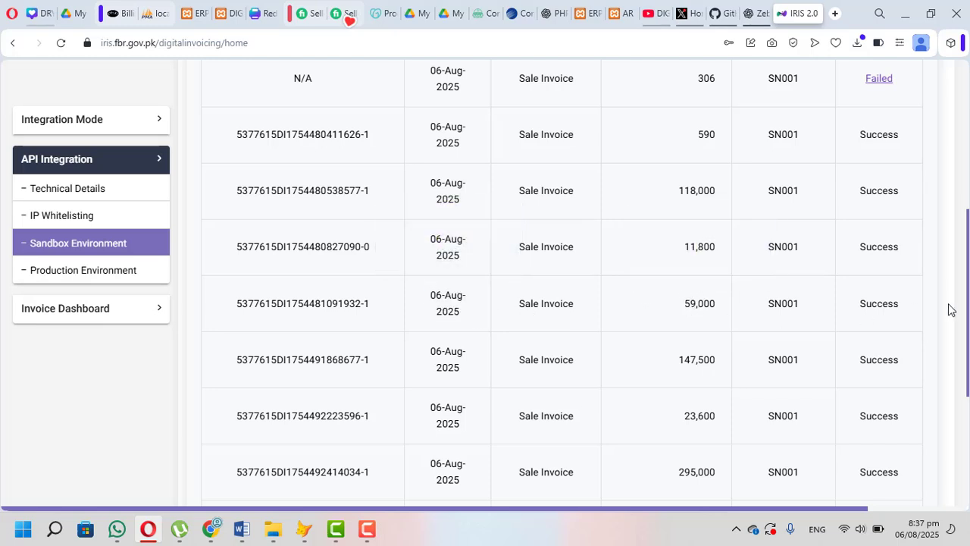
{"action": "left_click_drag", "start_coordinate": [806, 303], "coordinate": [756, 303]}
{"action": "left_click", "coordinate": [755, 303]}
{"action": "left_click_drag", "start_coordinate": [900, 304], "coordinate": [858, 309]}
{"action": "scroll", "coordinate": [844, 315], "scroll_direction": "up", "scroll_amount": 2}
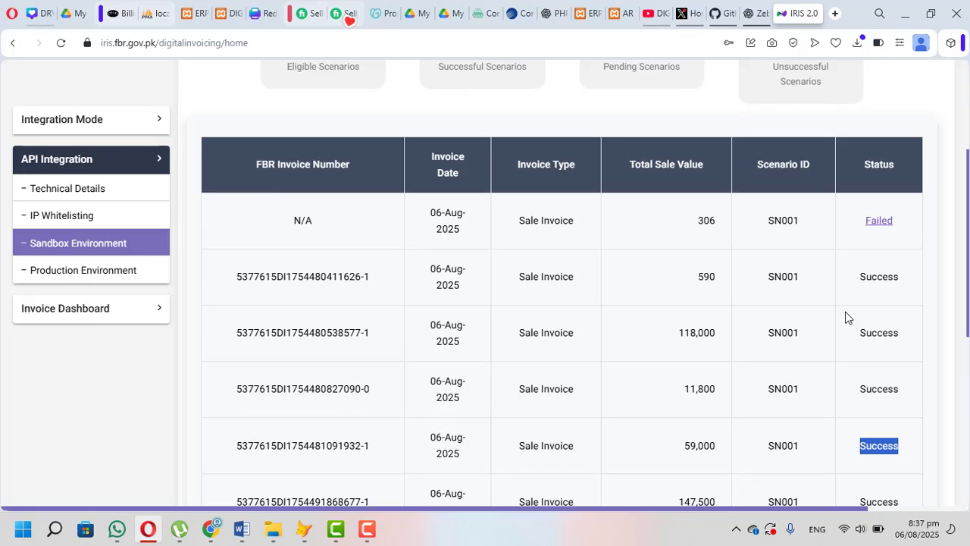
{"action": "scroll", "coordinate": [846, 317], "scroll_direction": "up", "scroll_amount": 1}
{"action": "scroll", "coordinate": [820, 269], "scroll_direction": "down", "scroll_amount": 4}
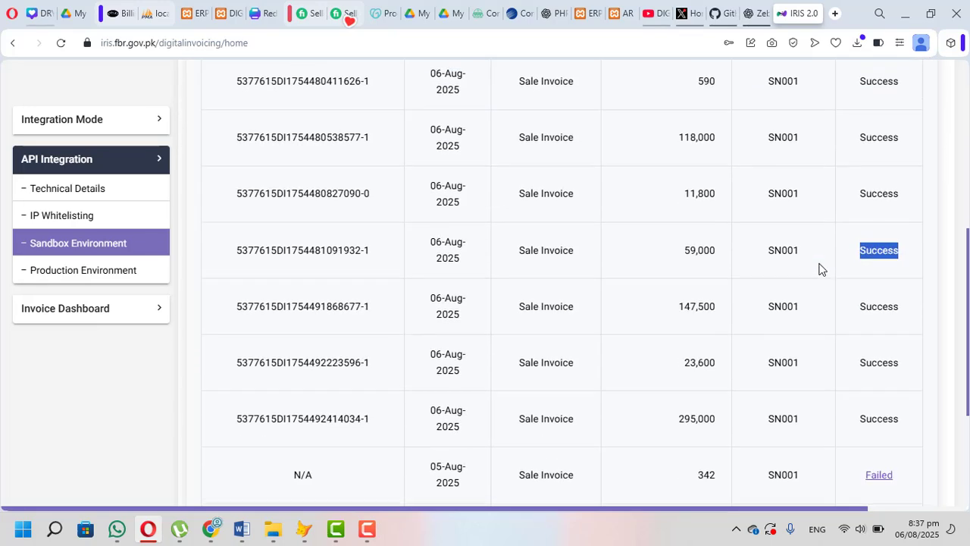
{"action": "scroll", "coordinate": [630, 246], "scroll_direction": "up", "scroll_amount": 2}
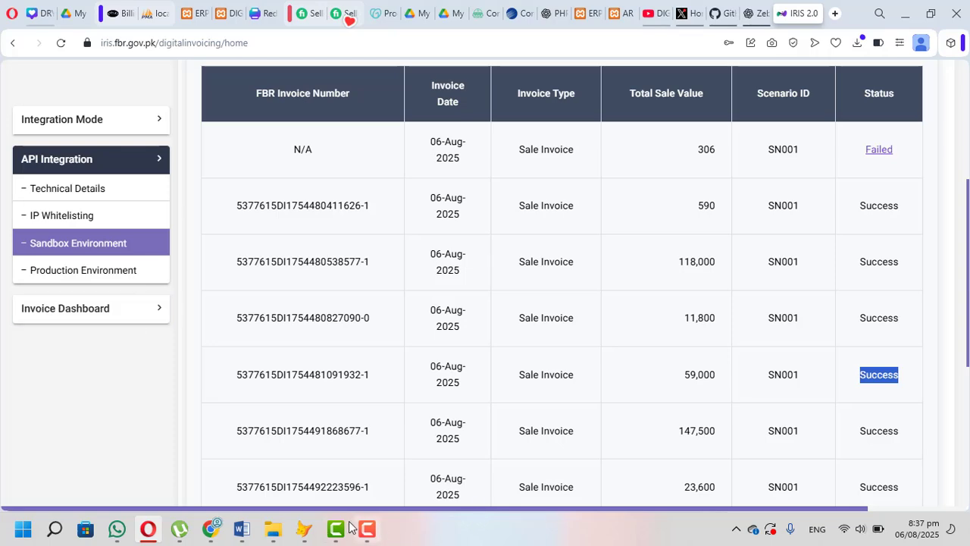
Step: Return to the accounting software, close the test scenario invoice form and open the sales tax invoice form
{"action": "left_click", "coordinate": [304, 528]}
{"action": "left_click", "coordinate": [678, 464]}
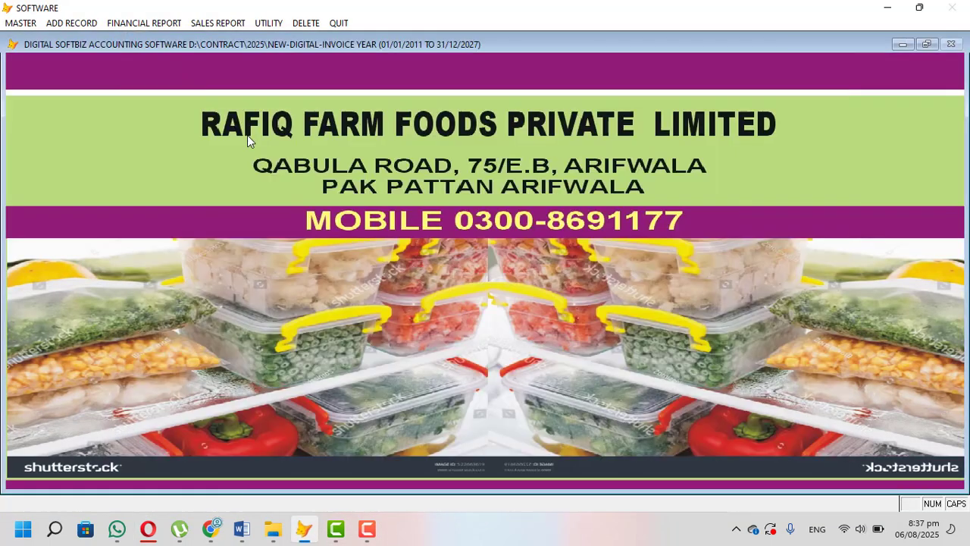
{"action": "left_click", "coordinate": [71, 23]}
{"action": "left_click", "coordinate": [147, 117]}
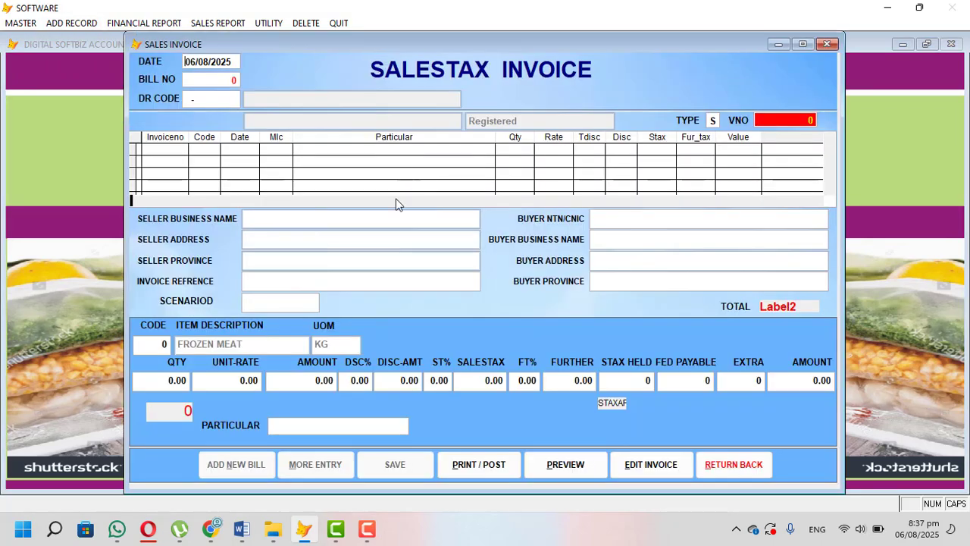
Step: Check the Production Environment and Sandbox Environment pages on the IRIS portal, and return to the sales tax invoice form
{"action": "left_click", "coordinate": [308, 528]}
{"action": "left_click", "coordinate": [110, 271]}
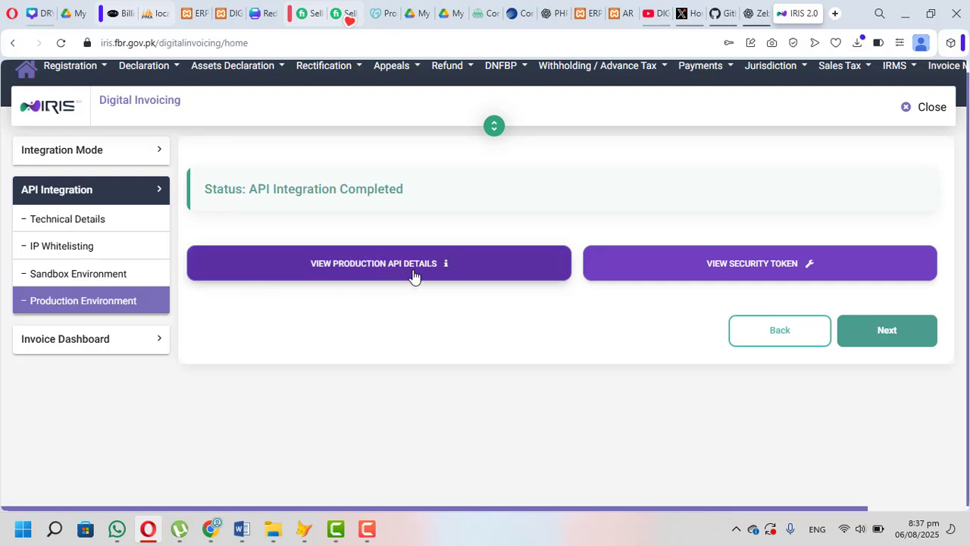
{"action": "left_click", "coordinate": [110, 282]}
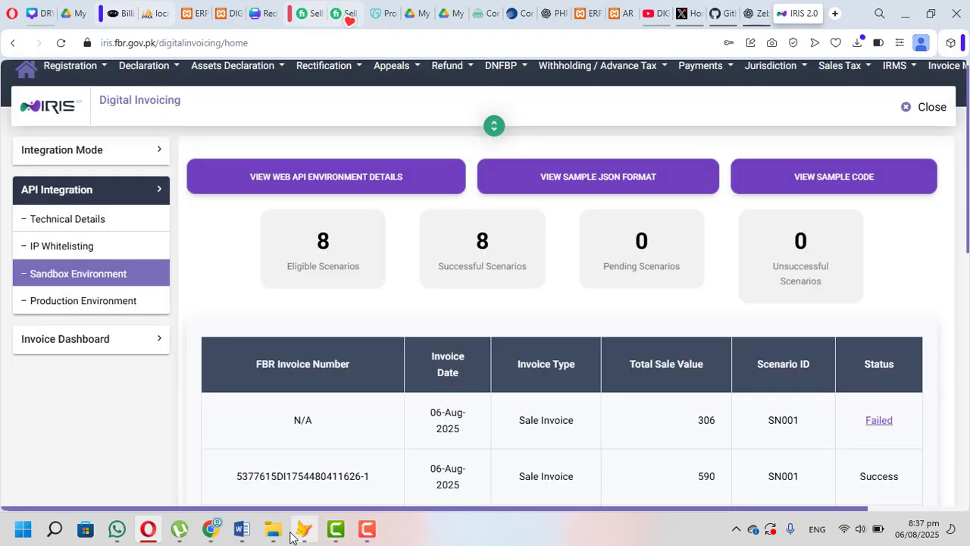
{"action": "left_click", "coordinate": [304, 528]}
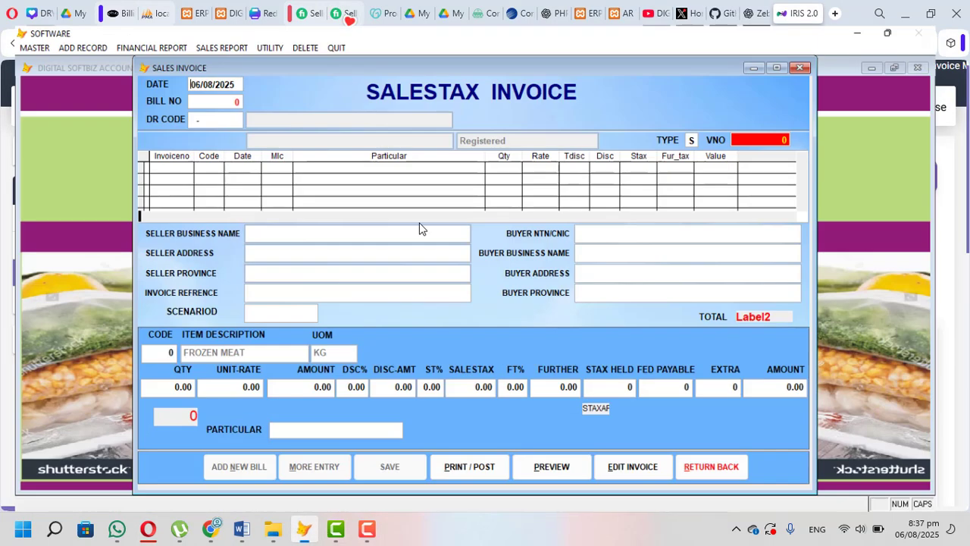
Step: Close the sales tax invoice form, then bring up the test scenario invoice form for a brief look and close it
{"action": "left_click", "coordinate": [733, 406]}
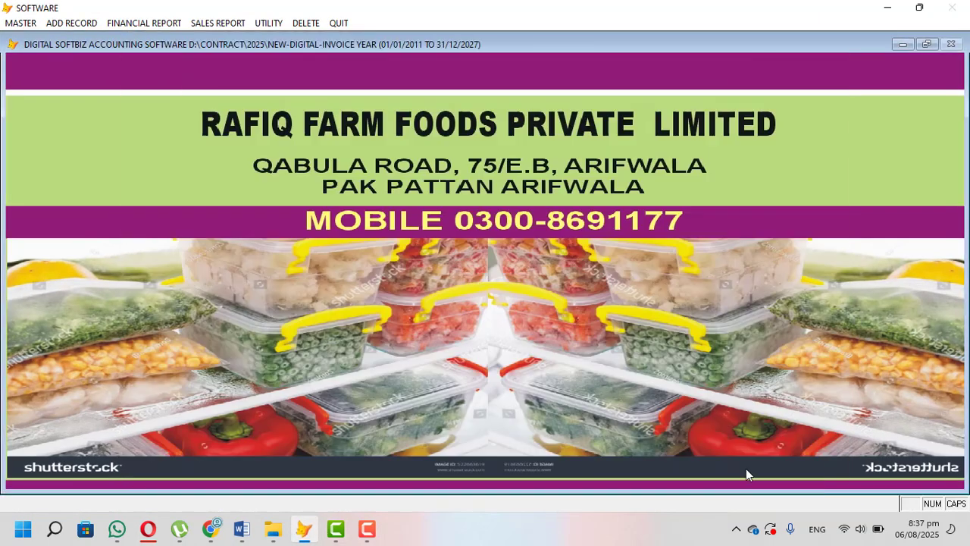
{"action": "left_click", "coordinate": [68, 24]}
{"action": "left_click", "coordinate": [125, 144]}
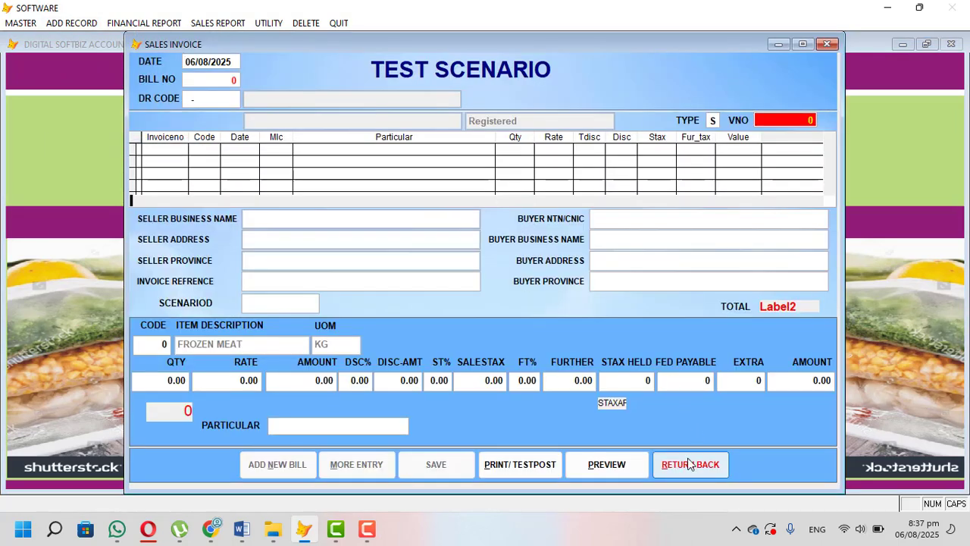
{"action": "left_click", "coordinate": [689, 464]}
Step: Open the output sales tax register and preview the report for all sales on screen in a maximized window
{"action": "left_click", "coordinate": [94, 22]}
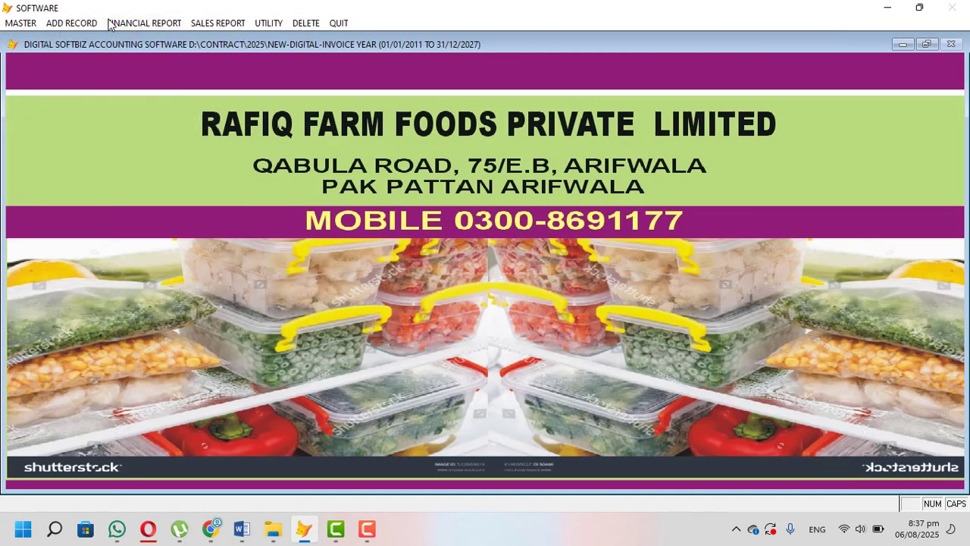
{"action": "mouse_move", "coordinate": [138, 21]}
{"action": "mouse_move", "coordinate": [227, 26]}
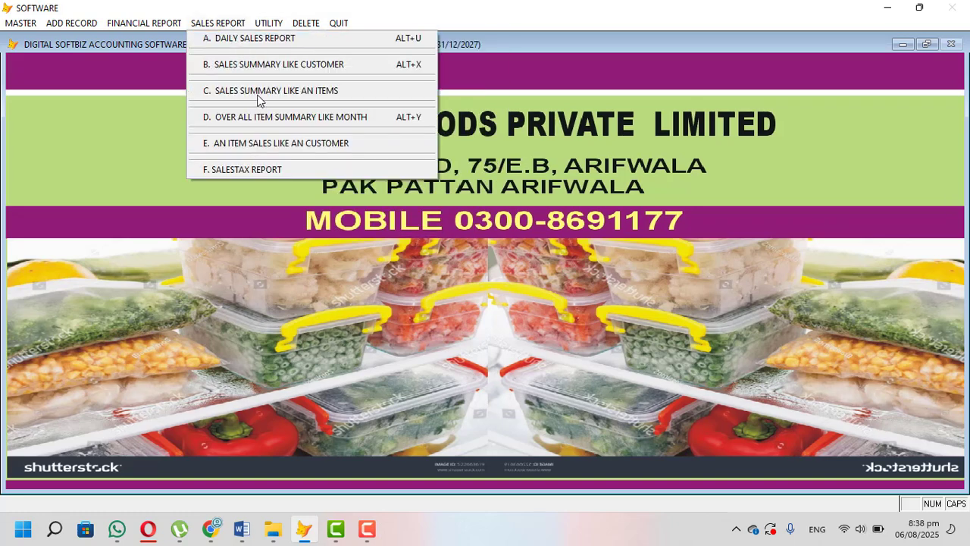
{"action": "left_click", "coordinate": [265, 169]}
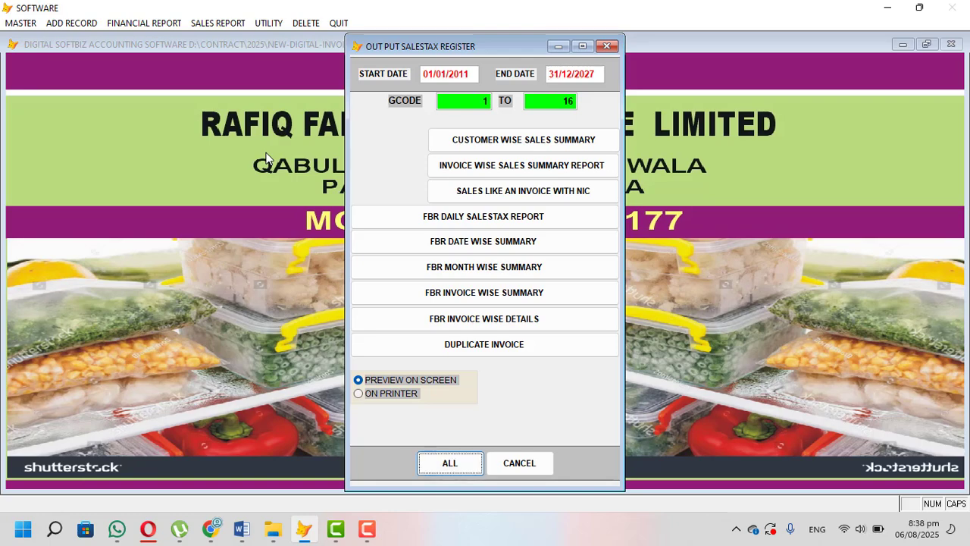
{"action": "key", "text": "Return"}
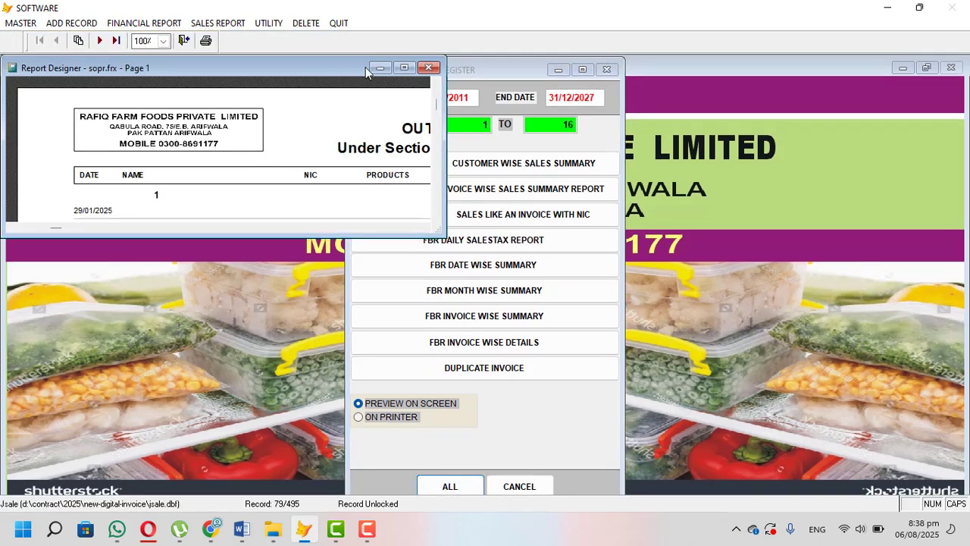
{"action": "left_click", "coordinate": [404, 69]}
Step: Review the invoice entries on the register's first and last pages and the grand total, and close the preview
{"action": "scroll", "coordinate": [271, 170], "scroll_direction": "down", "scroll_amount": 3}
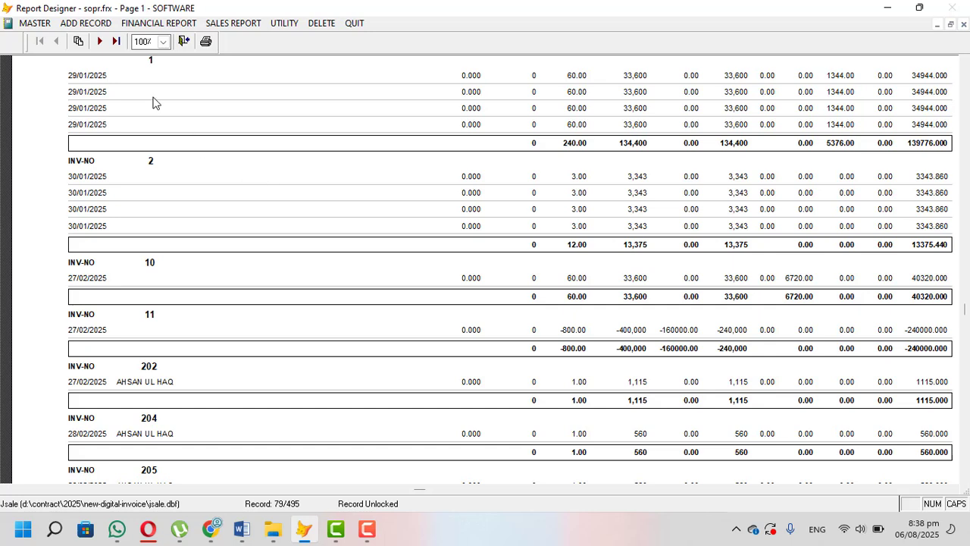
{"action": "left_click", "coordinate": [116, 42]}
{"action": "scroll", "coordinate": [181, 177], "scroll_direction": "down", "scroll_amount": 2}
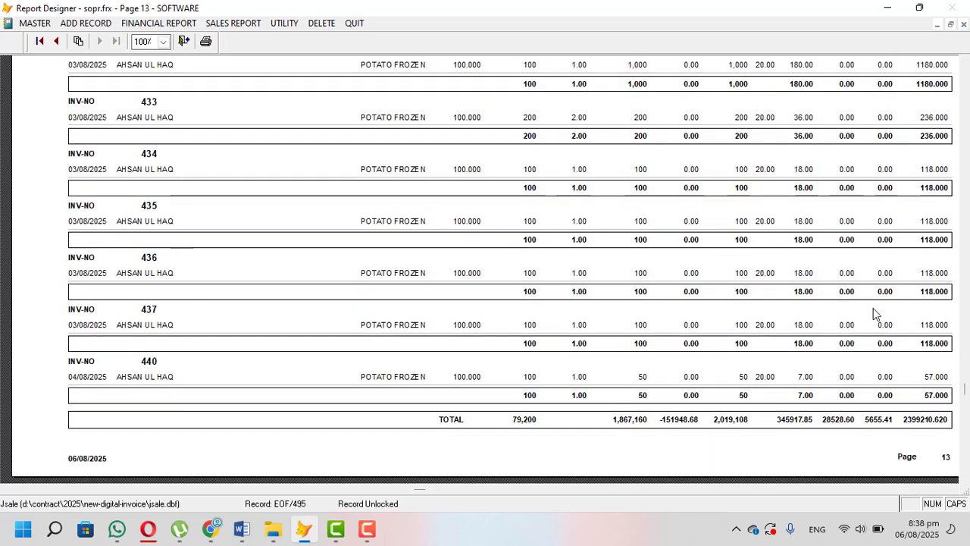
{"action": "scroll", "coordinate": [319, 356], "scroll_direction": "down", "scroll_amount": 1}
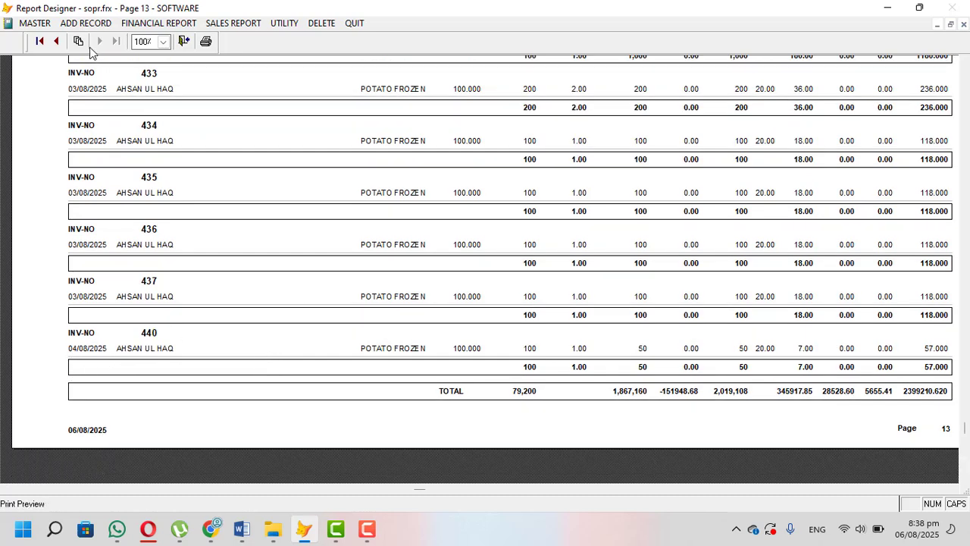
{"action": "scroll", "coordinate": [110, 349], "scroll_direction": "up", "scroll_amount": 2}
{"action": "scroll", "coordinate": [402, 265], "scroll_direction": "up", "scroll_amount": 1}
{"action": "scroll", "coordinate": [403, 259], "scroll_direction": "up", "scroll_amount": 5}
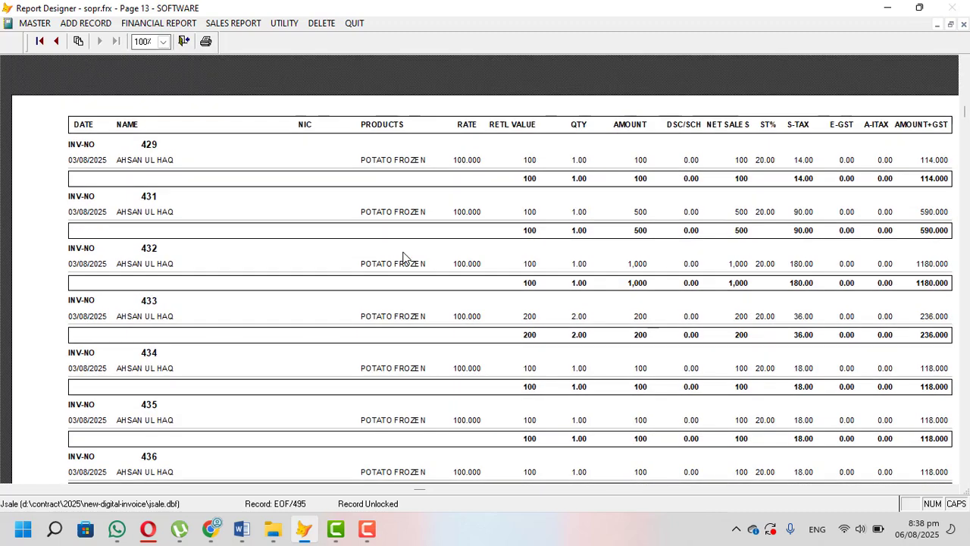
{"action": "key", "text": "Escape"}
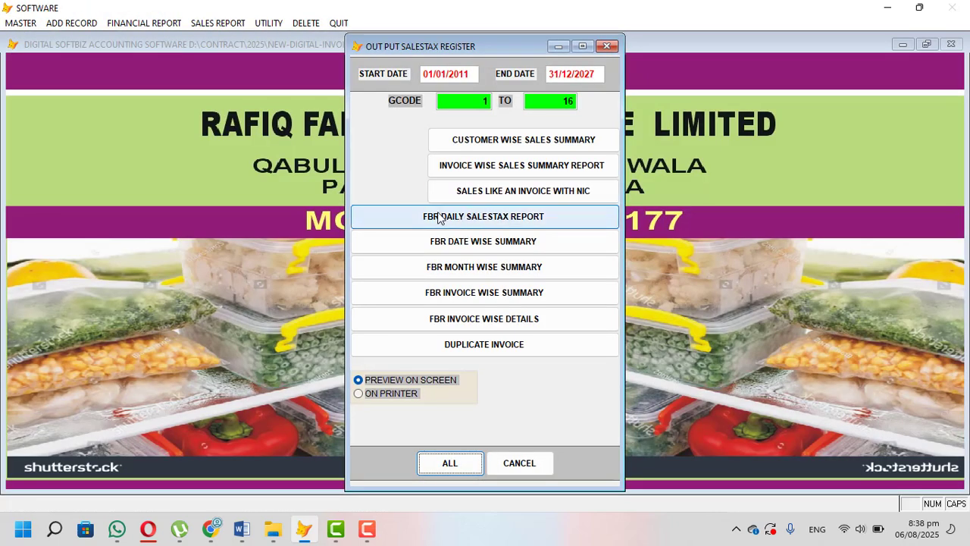
Step: Preview the FBR daily sales tax report, check its FBR invoice numbers, tax amounts and totals, and close the report and the register
{"action": "left_click", "coordinate": [433, 217]}
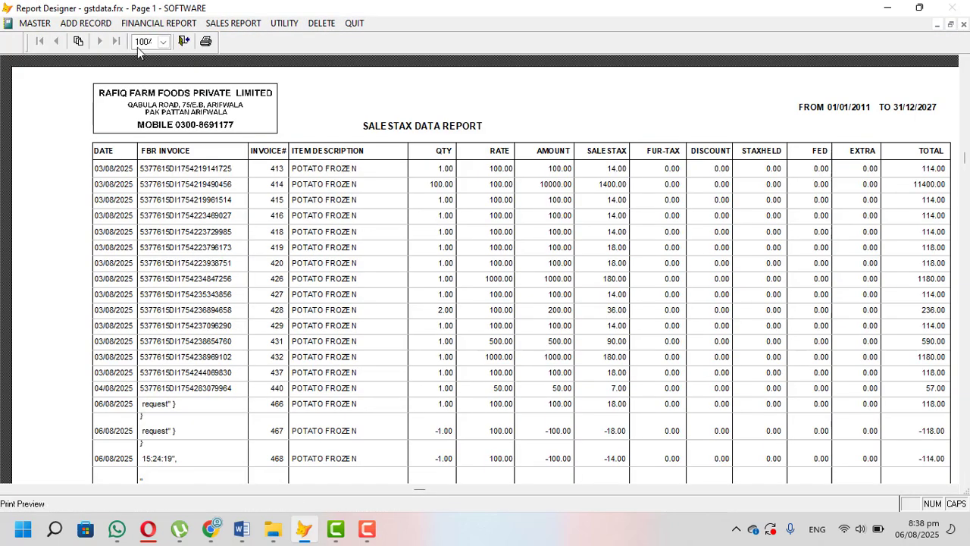
{"action": "scroll", "coordinate": [139, 148], "scroll_direction": "down", "scroll_amount": 2}
{"action": "scroll", "coordinate": [152, 166], "scroll_direction": "down", "scroll_amount": 3}
{"action": "scroll", "coordinate": [197, 376], "scroll_direction": "down", "scroll_amount": 1}
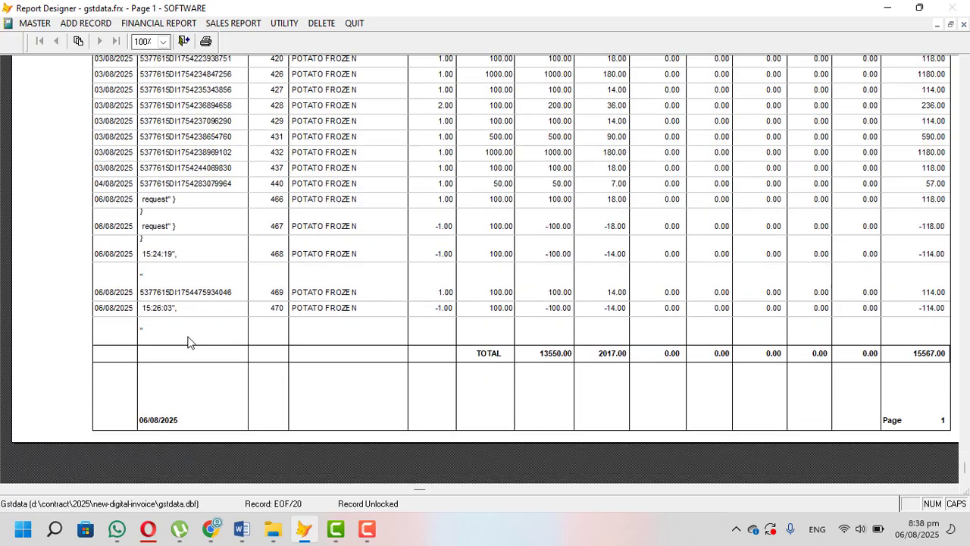
{"action": "scroll", "coordinate": [307, 397], "scroll_direction": "up", "scroll_amount": 3}
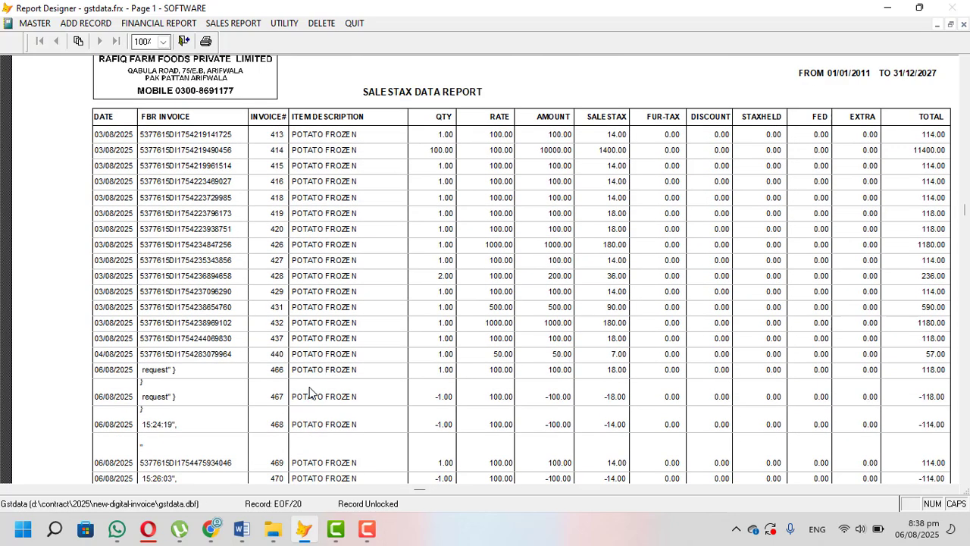
{"action": "key", "text": "Escape"}
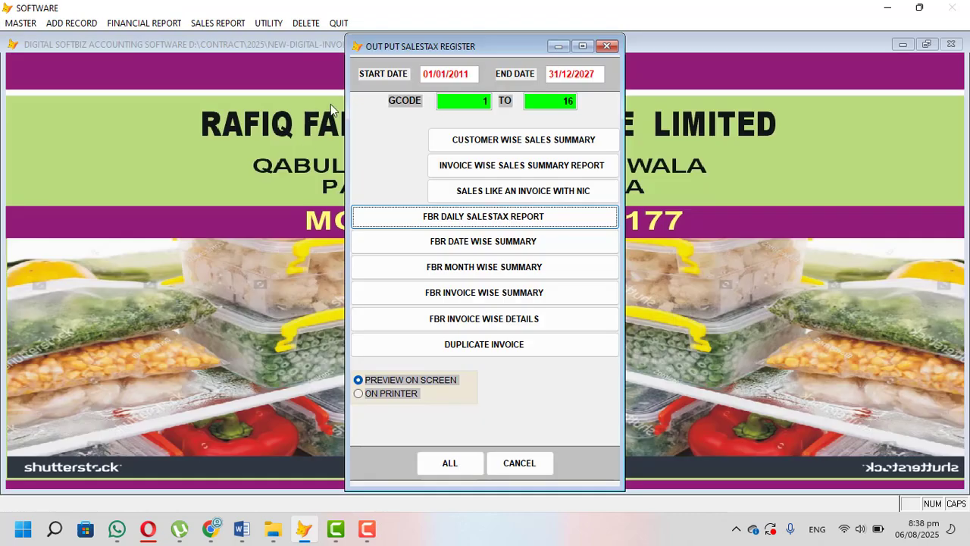
{"action": "left_click", "coordinate": [613, 47]}
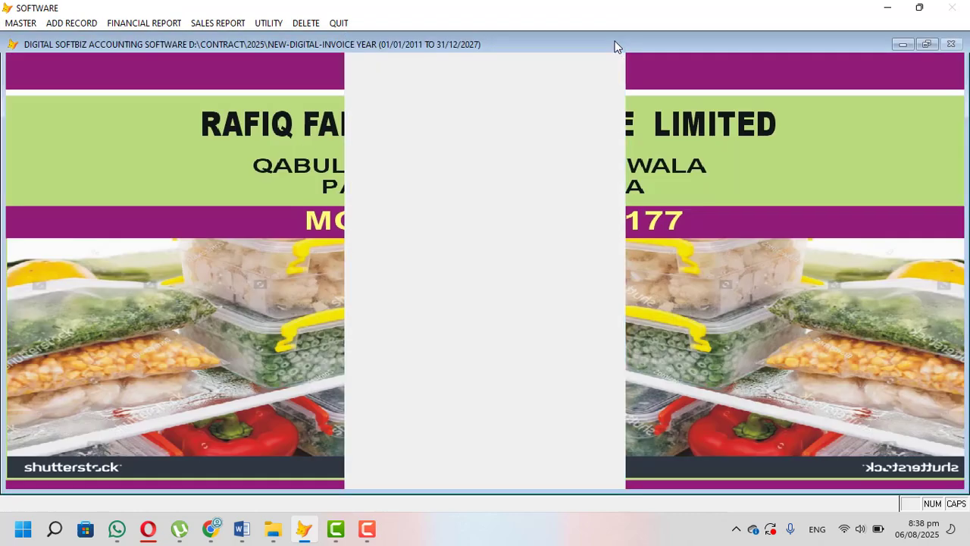